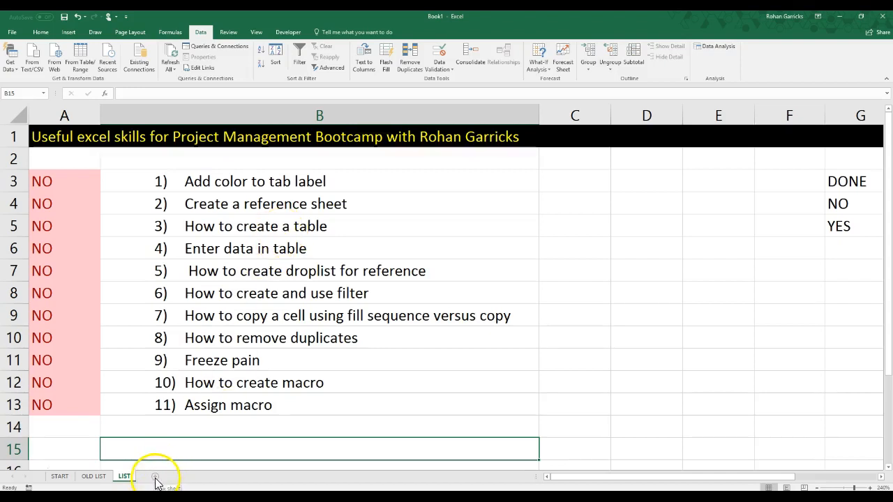
# Add a new worksheet after the LIST sheet and name it REFERENCE
pyautogui.click(155, 477)
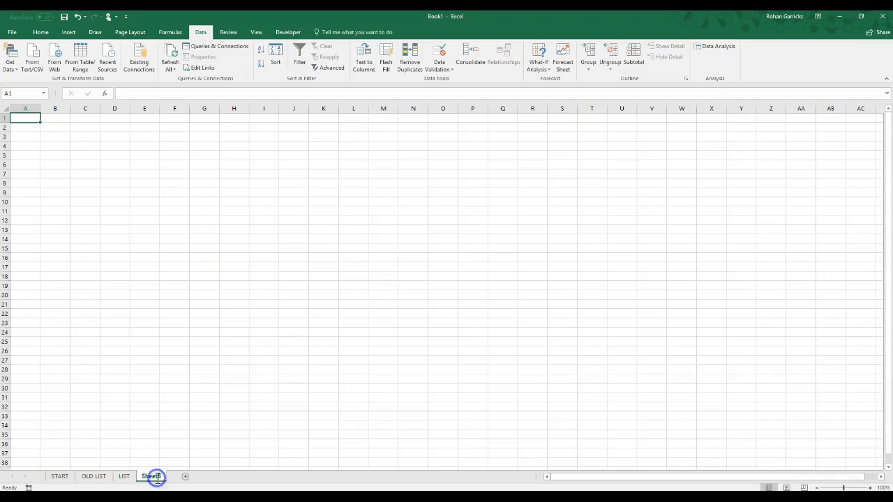
pyautogui.doubleClick(152, 477)
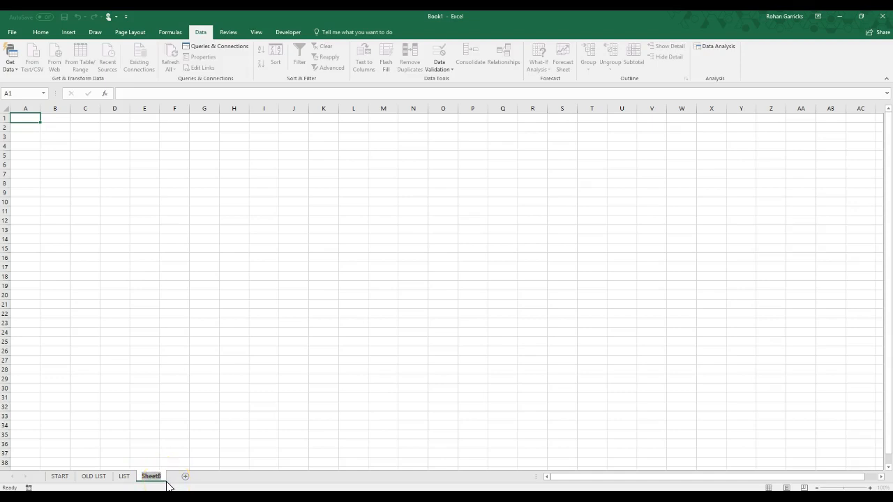
pyautogui.write('REFERENCE')
pyautogui.press('Return')
# Set the REFERENCE sheet's tab color to black and switch to the LIST sheet
pyautogui.click(124, 476)
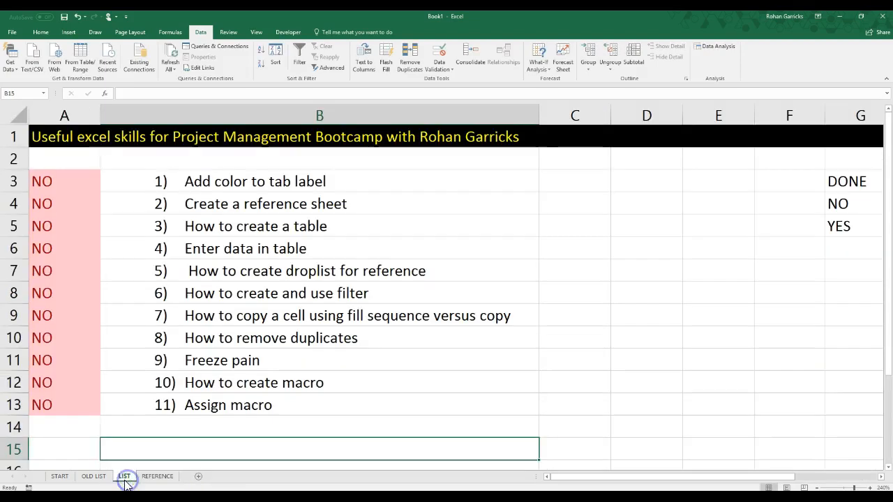
pyautogui.click(158, 476)
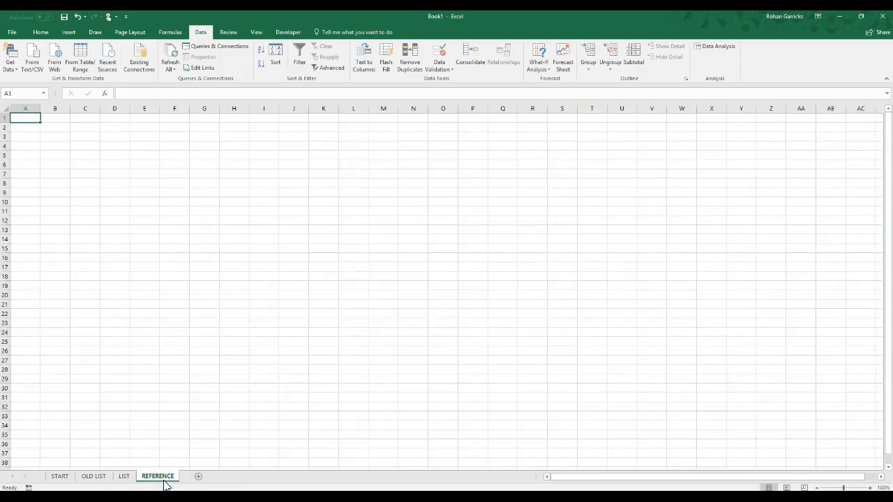
pyautogui.rightClick(165, 480)
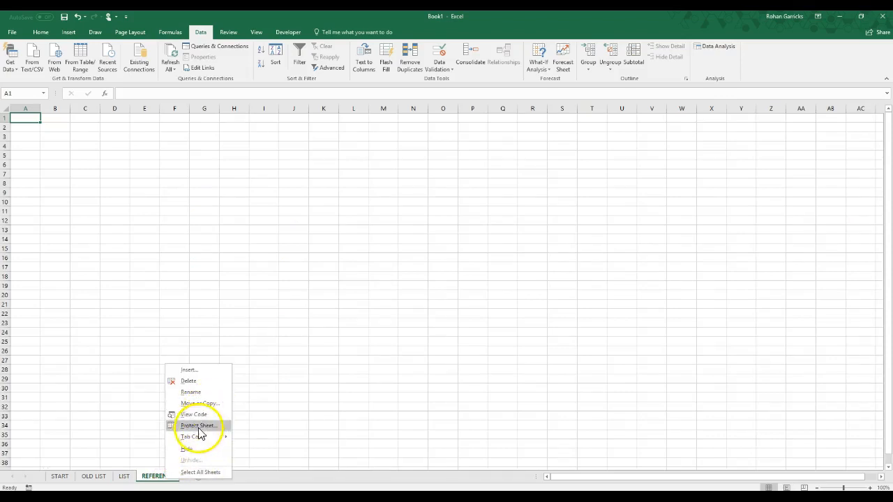
pyautogui.rightClick(149, 478)
pyautogui.moveTo(208, 431)
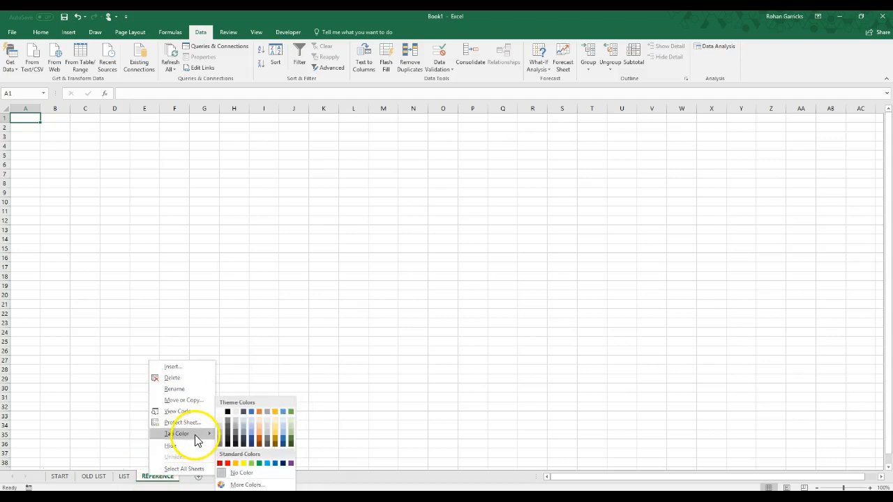
pyautogui.click(228, 416)
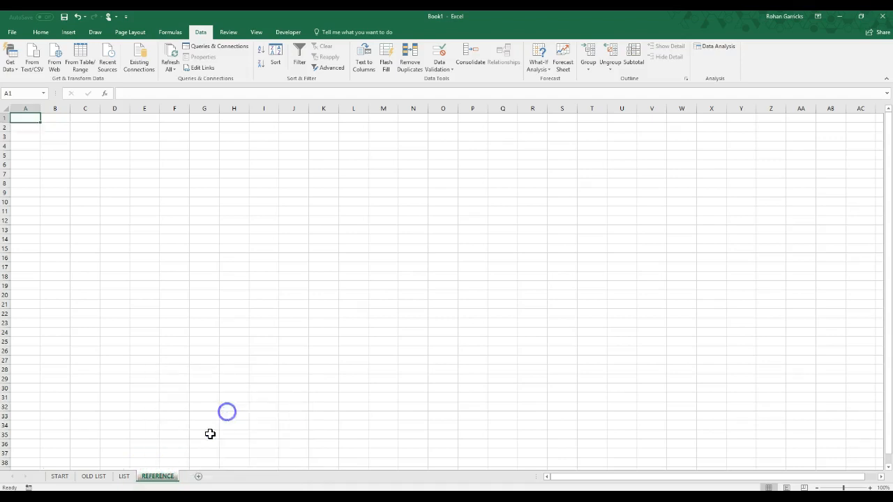
pyautogui.click(119, 478)
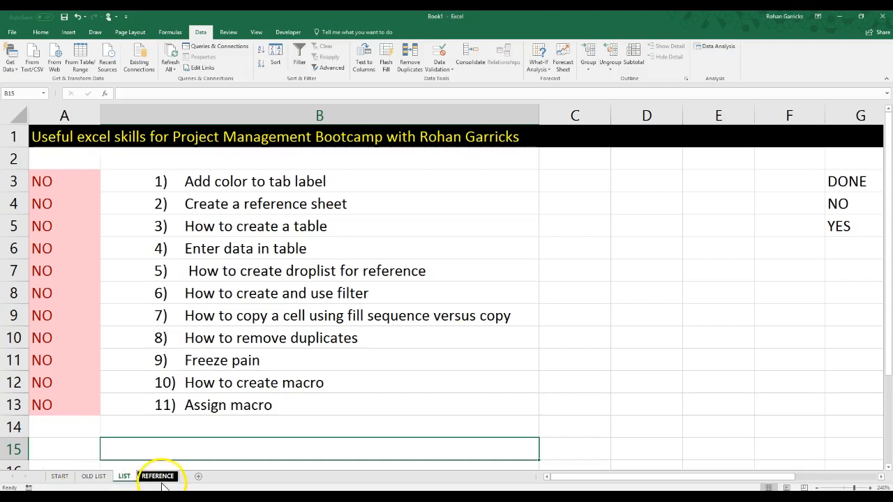
# Rename the START sheet as MAIN
pyautogui.click(60, 478)
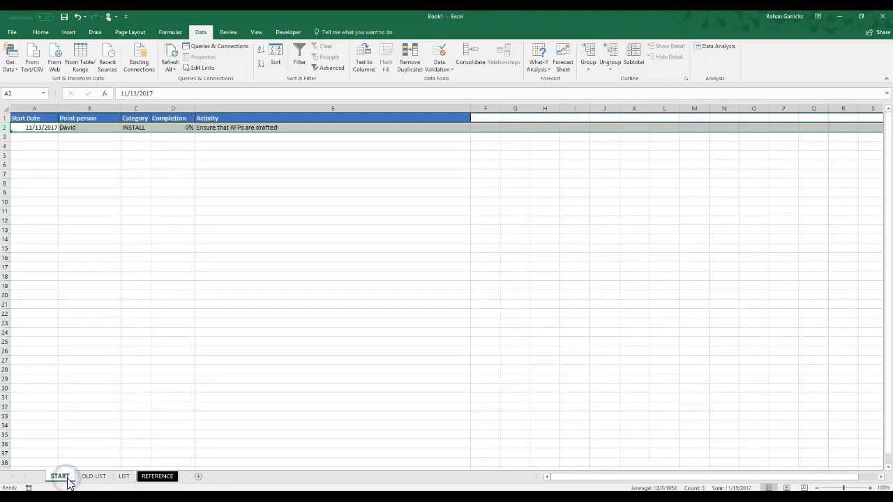
pyautogui.doubleClick(60, 478)
pyautogui.write('main')
pyautogui.press('BackSpace')
pyautogui.press('BackSpace')
pyautogui.press('BackSpace')
pyautogui.press('BackSpace')
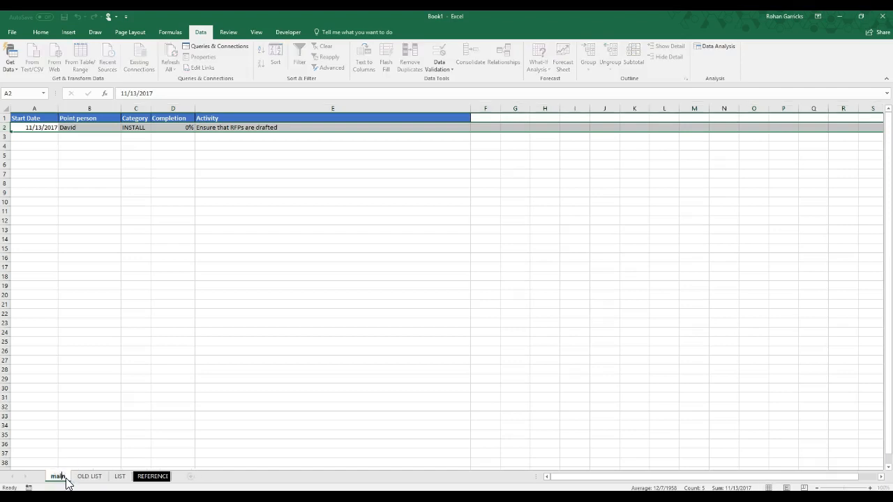
pyautogui.write('MIAN')
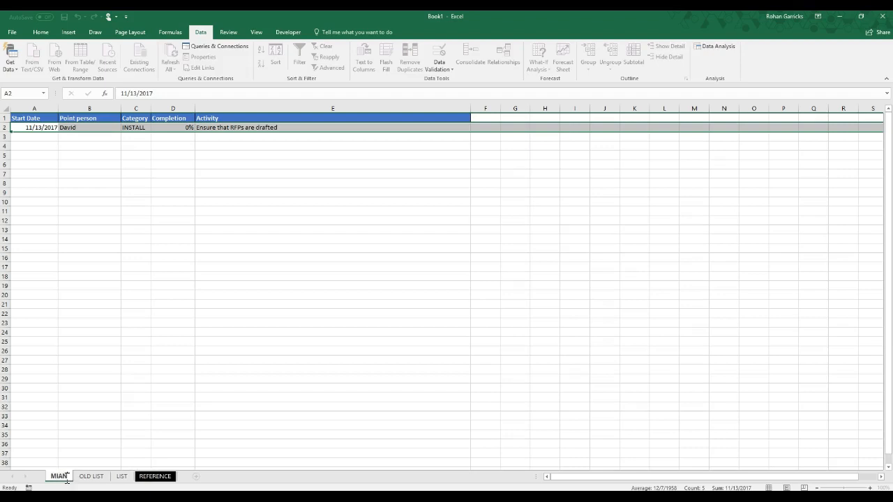
pyautogui.press('BackSpace')
pyautogui.press('BackSpace')
pyautogui.press('BackSpace')
pyautogui.write('AIN')
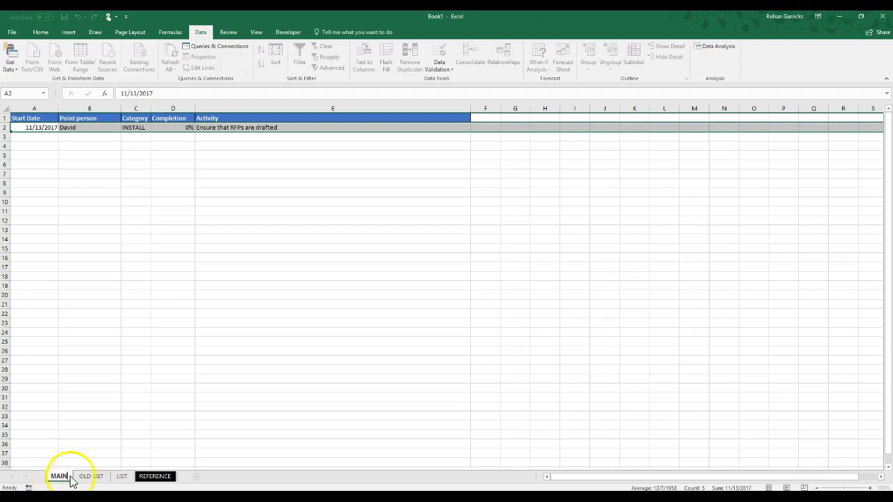
pyautogui.click(97, 463)
pyautogui.click(82, 480)
# Set the MAIN sheet's tab color to the green theme color
pyautogui.rightClick(59, 477)
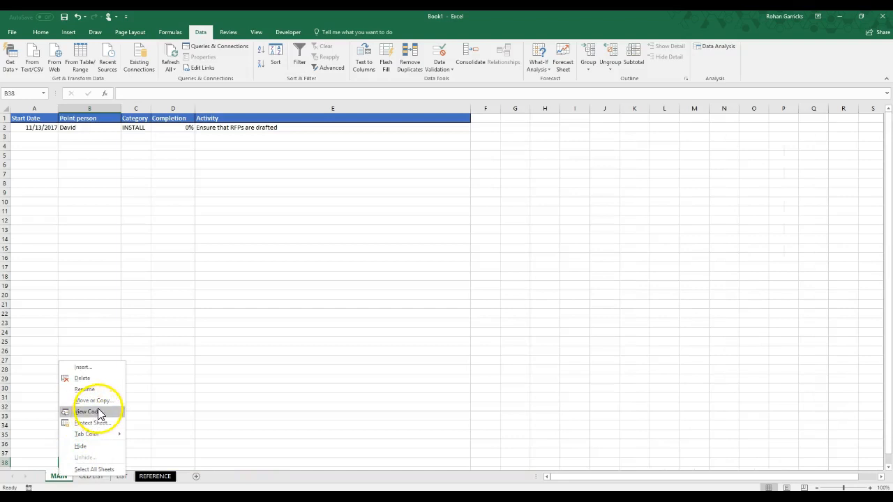
pyautogui.moveTo(87, 438)
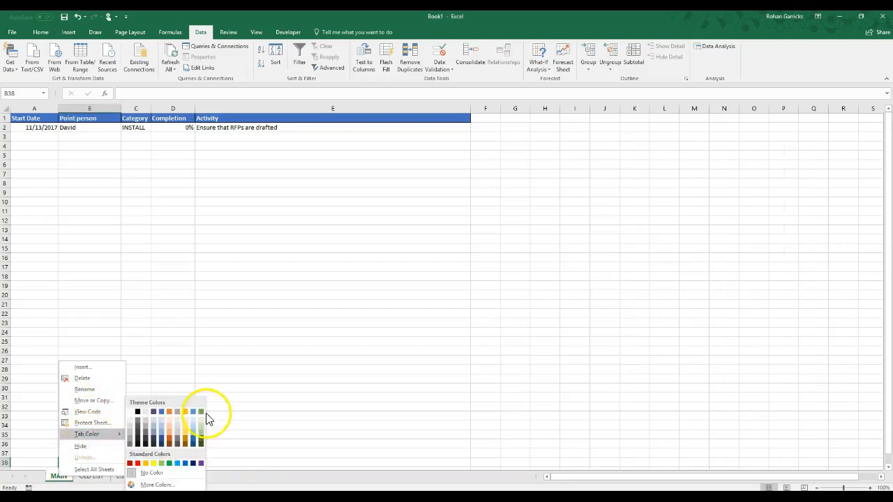
pyautogui.click(204, 412)
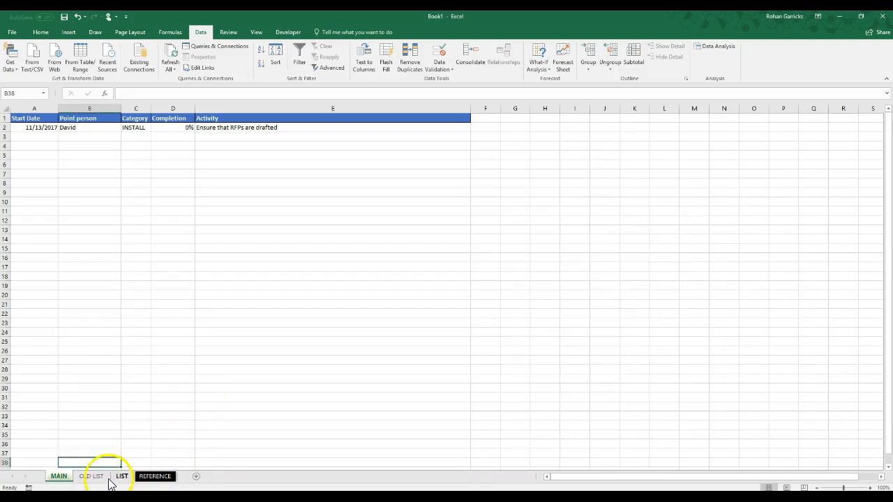
pyautogui.click(59, 476)
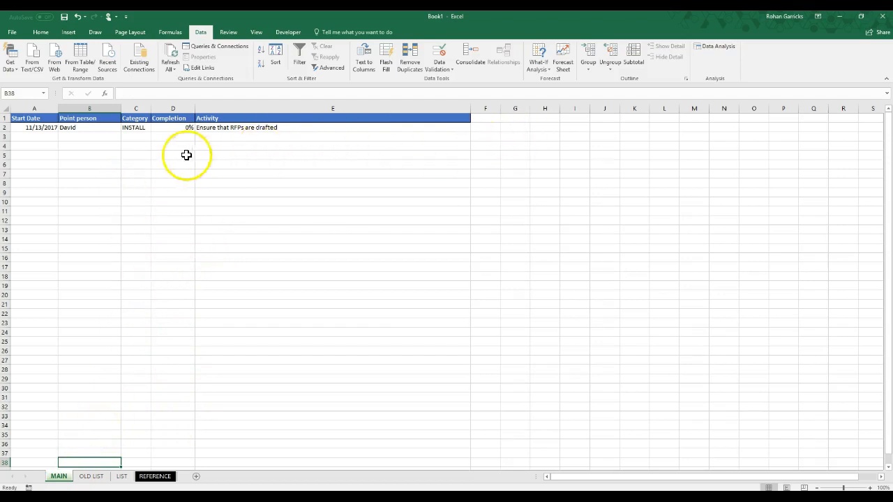
# Review the header cells Start Date, Point person, Category, Completion and Activity on the MAIN sheet
pyautogui.click(33, 118)
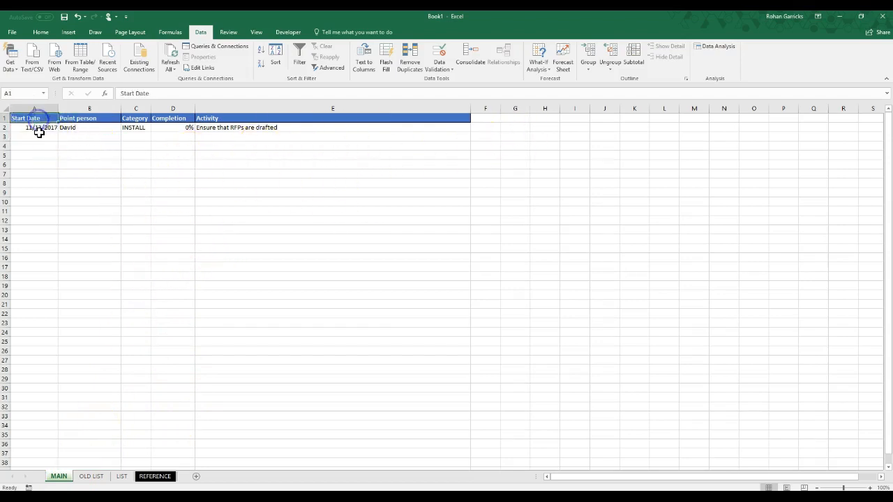
pyautogui.click(92, 118)
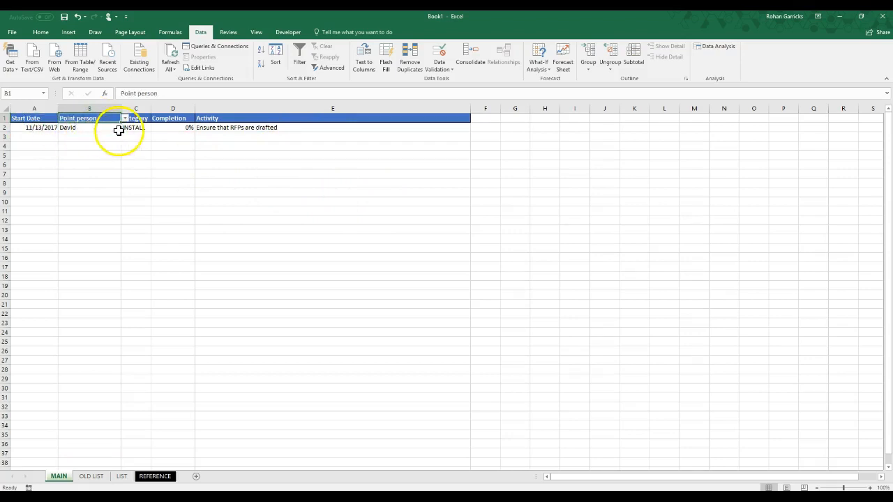
pyautogui.click(137, 118)
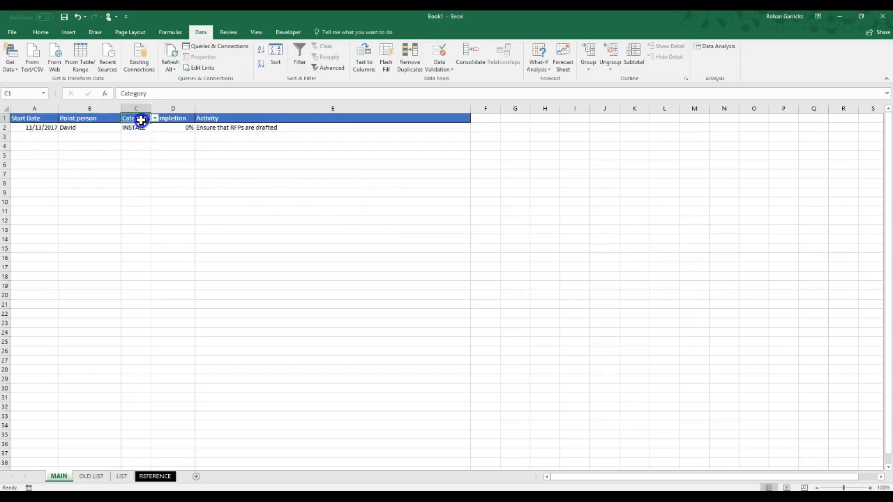
pyautogui.click(183, 119)
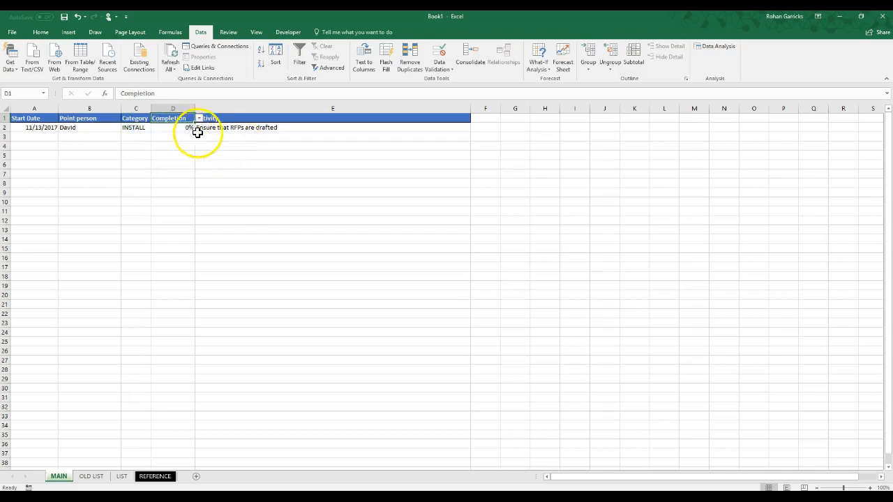
pyautogui.click(255, 119)
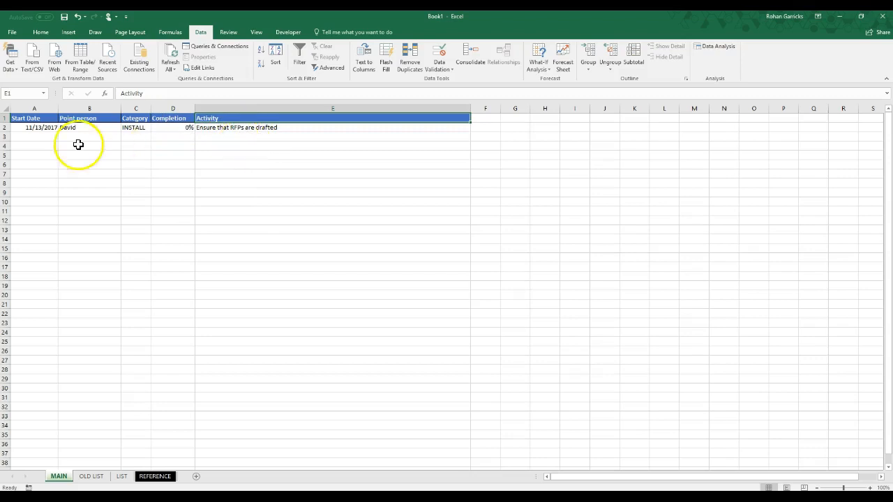
# In row 3 of the MAIN sheet, enter the start date 11/14/2017 and the point person's first name
pyautogui.click(46, 138)
pyautogui.write('1')
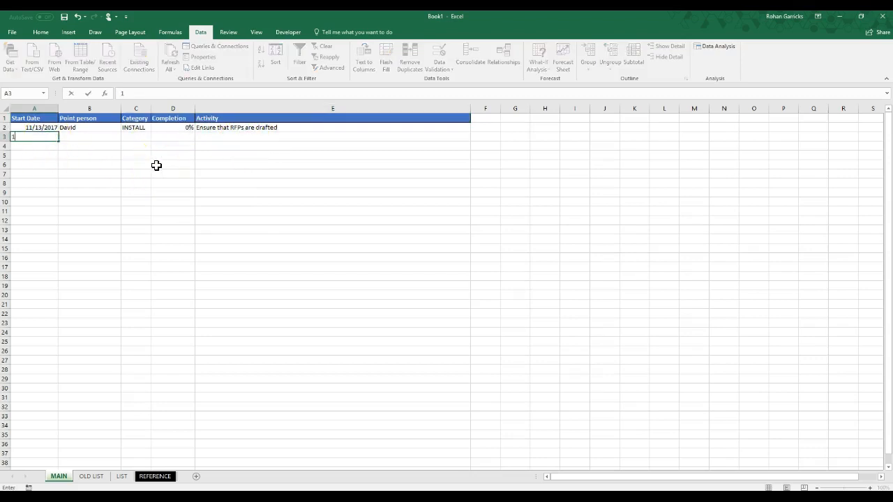
pyautogui.write('1/14/16')
pyautogui.press('Tab')
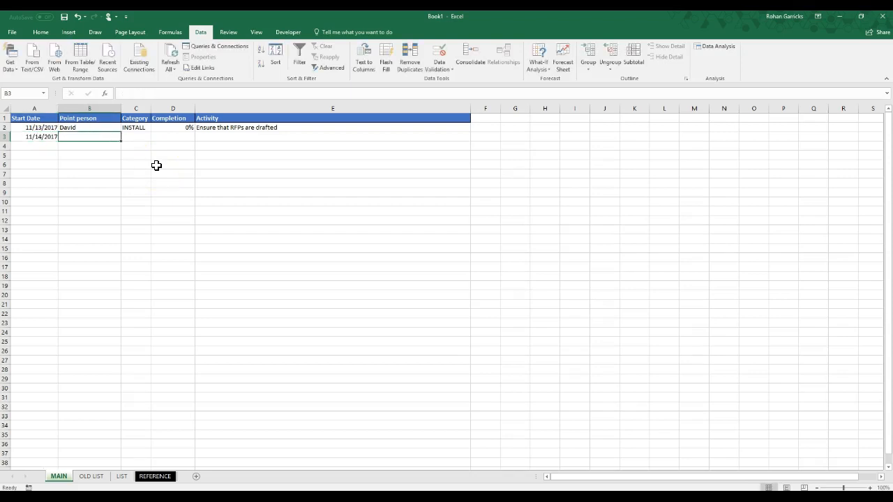
pyautogui.write('rOHAN')
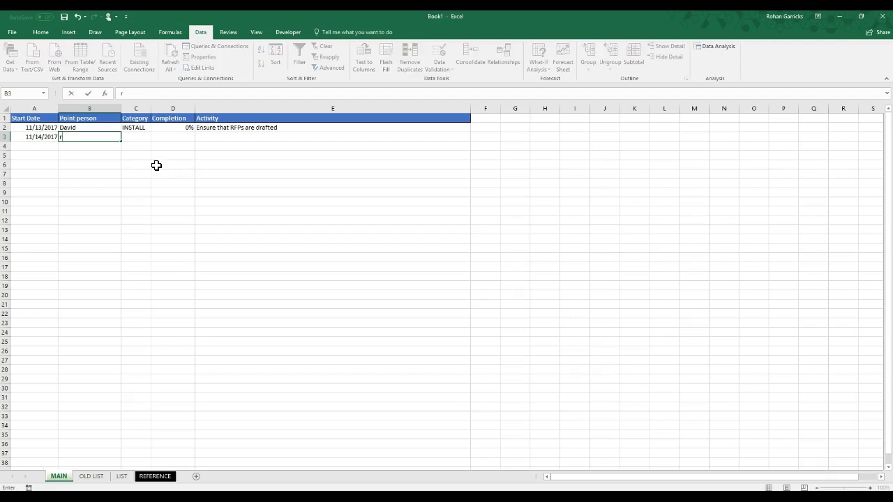
pyautogui.press('Tab')
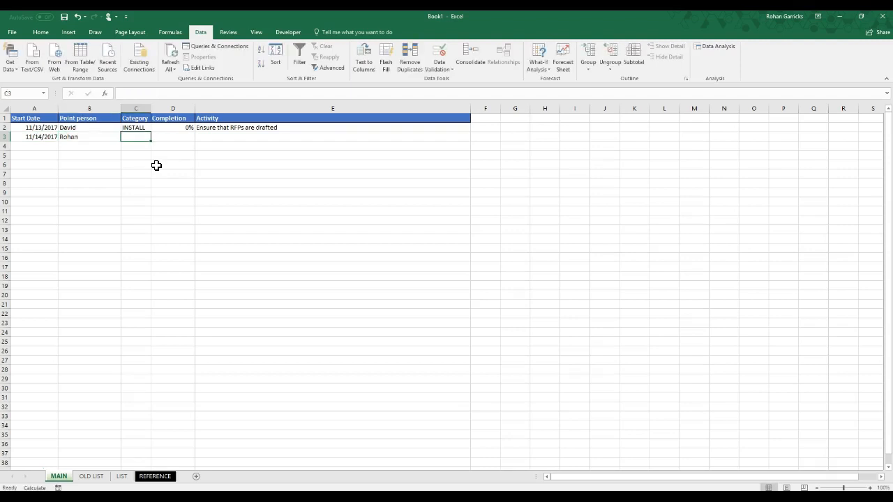
# Enter the category MILESTONE and a completion of 0% in row 3
pyautogui.write('MIL')
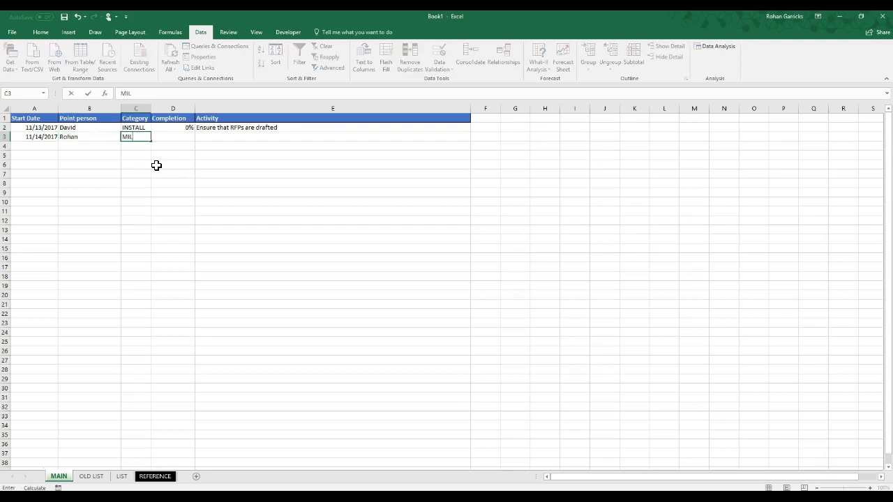
pyautogui.write('ESTONE')
pyautogui.press('Tab')
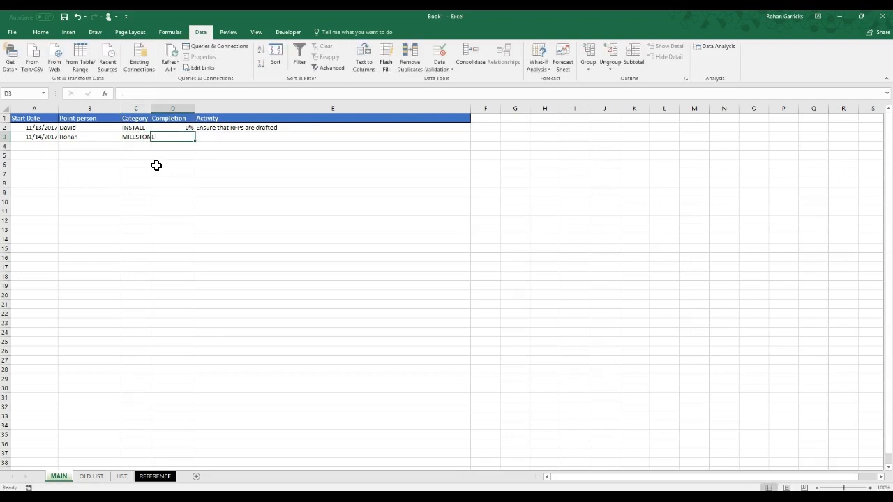
pyautogui.write('0')
pyautogui.press('Tab')
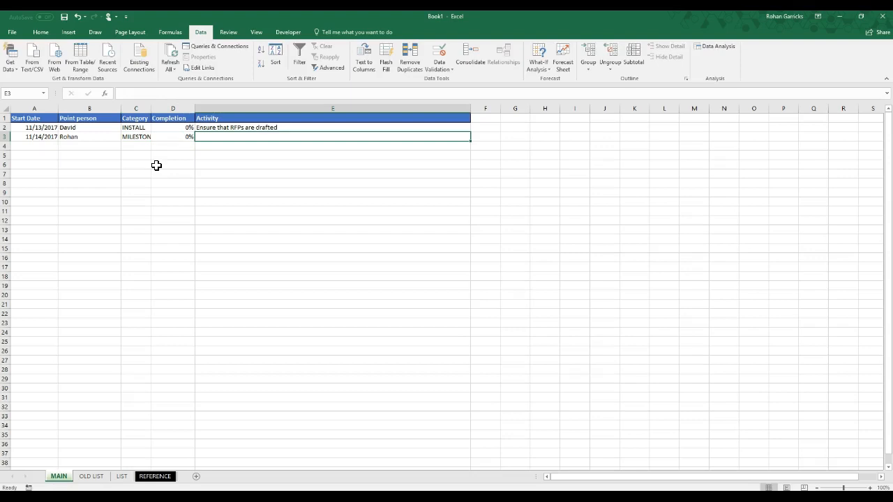
# Enter the activity "Record video for seminar" in row 3 and widen the Category column to fit its text
pyautogui.write('Record')
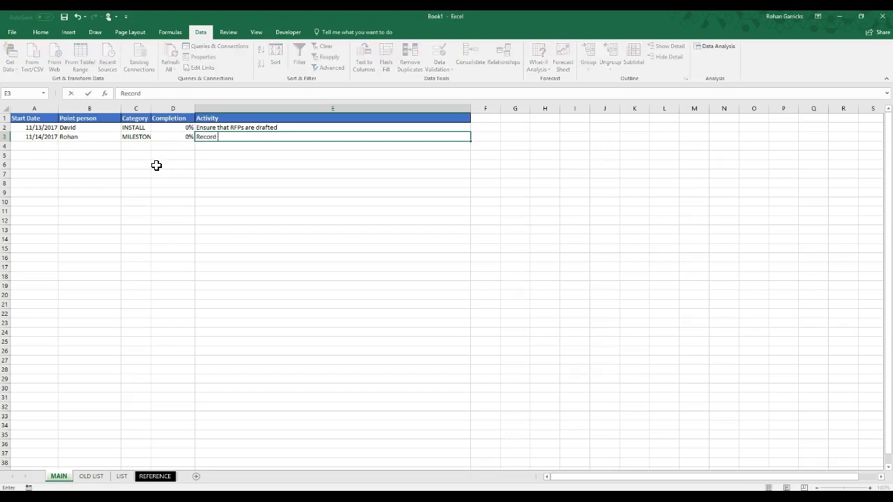
pyautogui.write(' video for seminar')
pyautogui.click(156, 166)
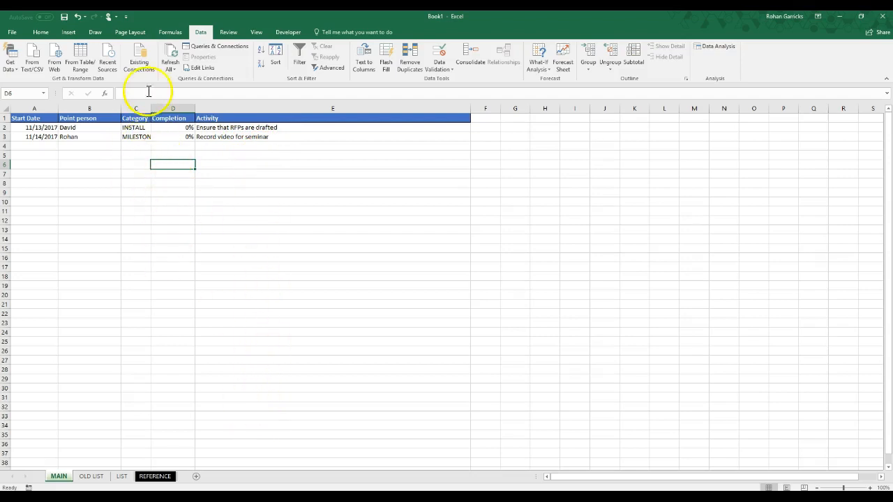
pyautogui.moveTo(151, 109); pyautogui.dragTo(169, 108)
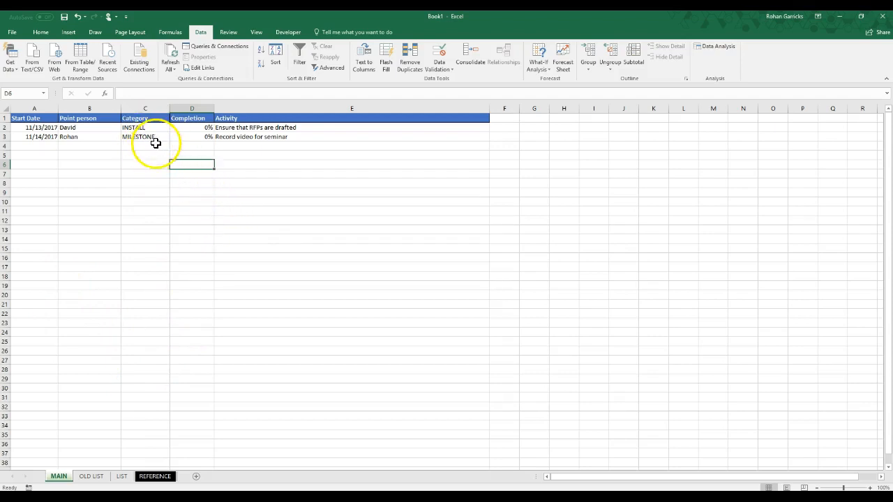
# Copy the header row A1:E1 from the MAIN sheet and paste it at A1 of the REFERENCE sheet
pyautogui.click(159, 479)
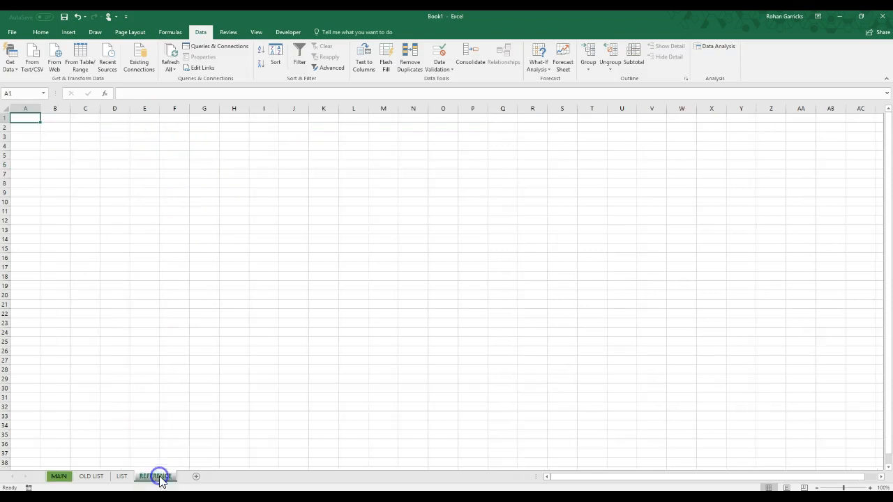
pyautogui.click(59, 476)
pyautogui.moveTo(36, 117); pyautogui.dragTo(304, 120)
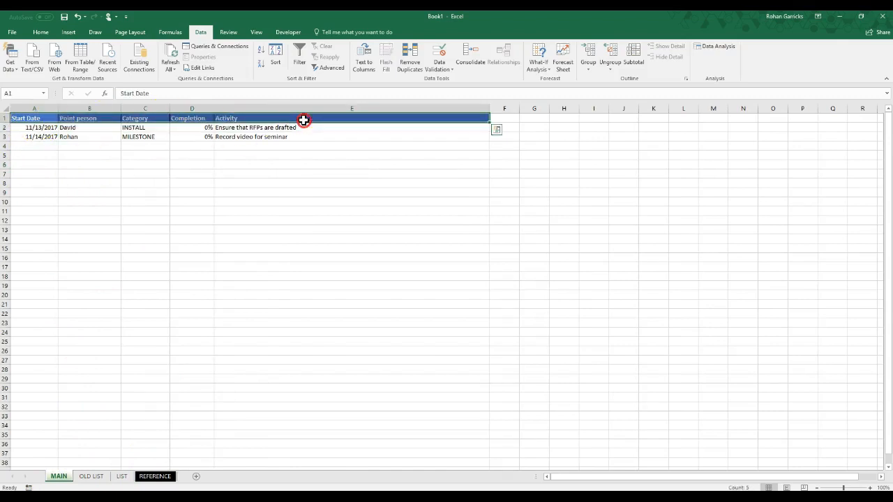
pyautogui.rightClick(303, 120)
pyautogui.click(325, 137)
pyautogui.click(170, 479)
pyautogui.rightClick(27, 119)
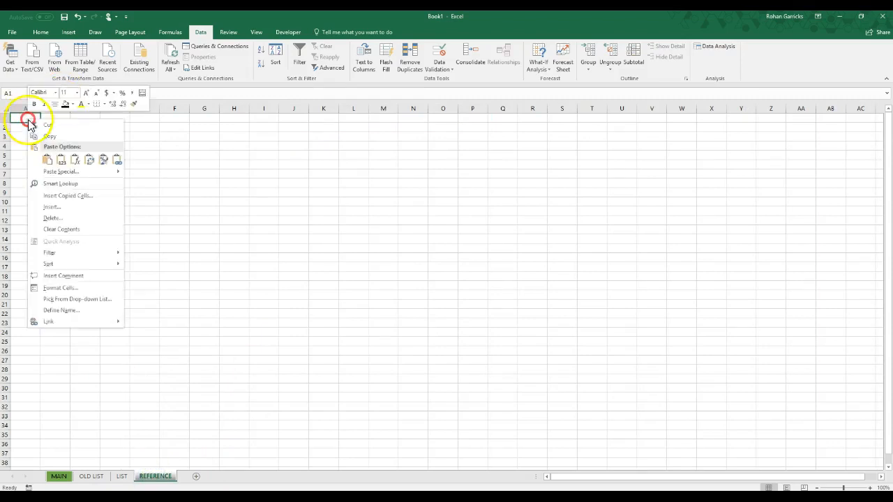
pyautogui.click(47, 160)
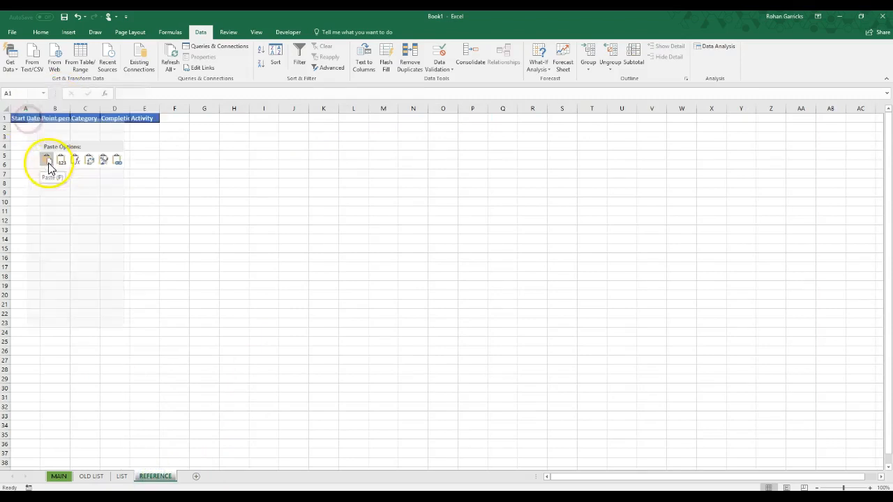
# Widen columns A to E of the REFERENCE sheet to one equal width that fits all the headers
pyautogui.doubleClick(40, 108)
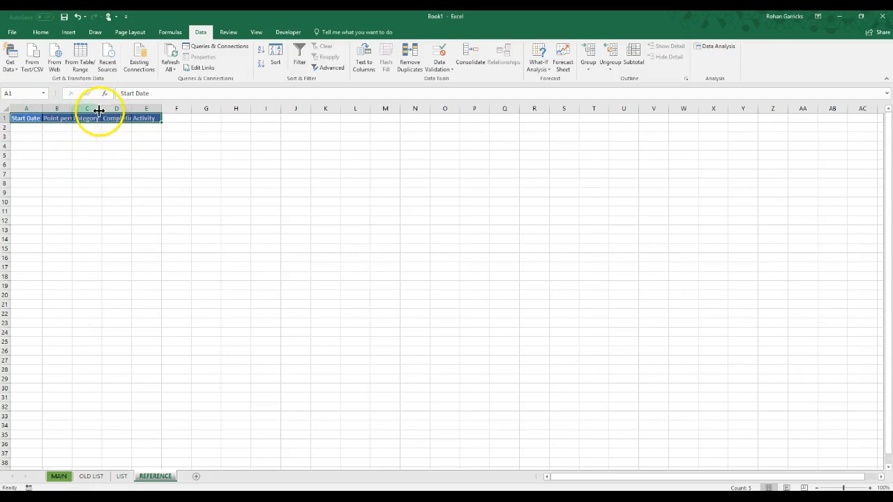
pyautogui.moveTo(26, 108); pyautogui.dragTo(148, 109)
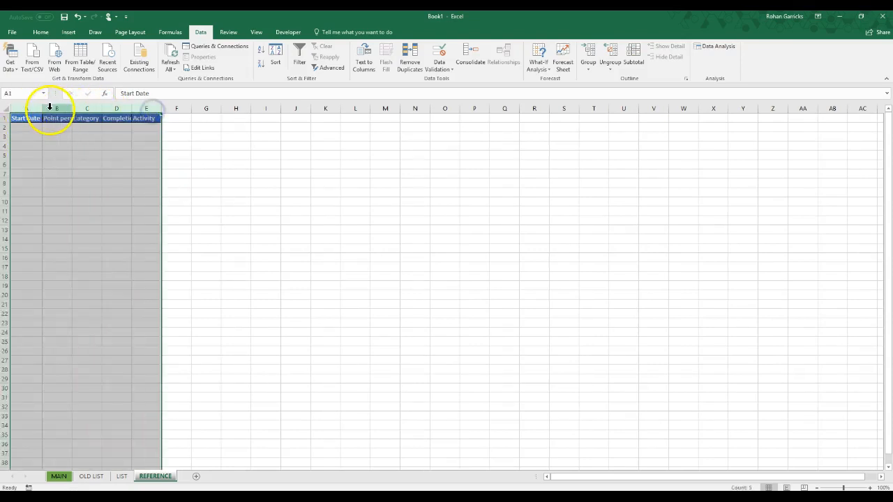
pyautogui.moveTo(39, 106); pyautogui.dragTo(58, 142)
pyautogui.click(271, 190)
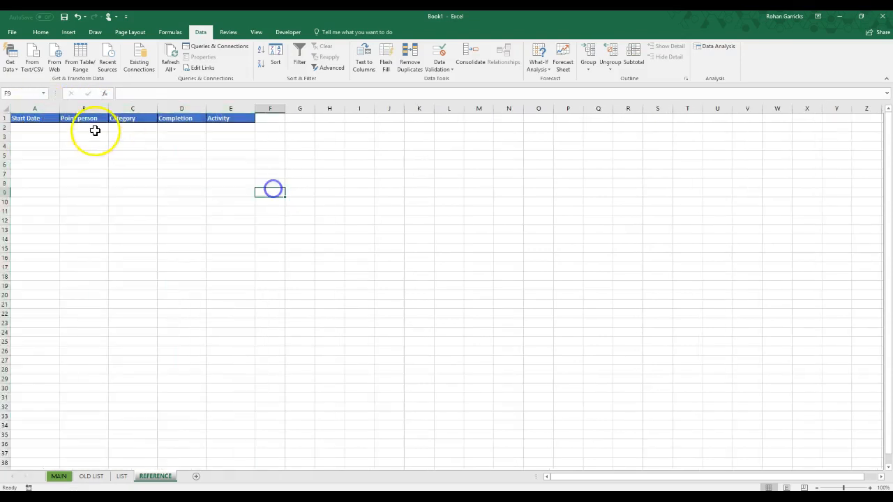
# In the Activity column of the MAIN sheet, enter "Test speakers" in row 4 and "Shipe broken speakers" in row 5
pyautogui.click(153, 128)
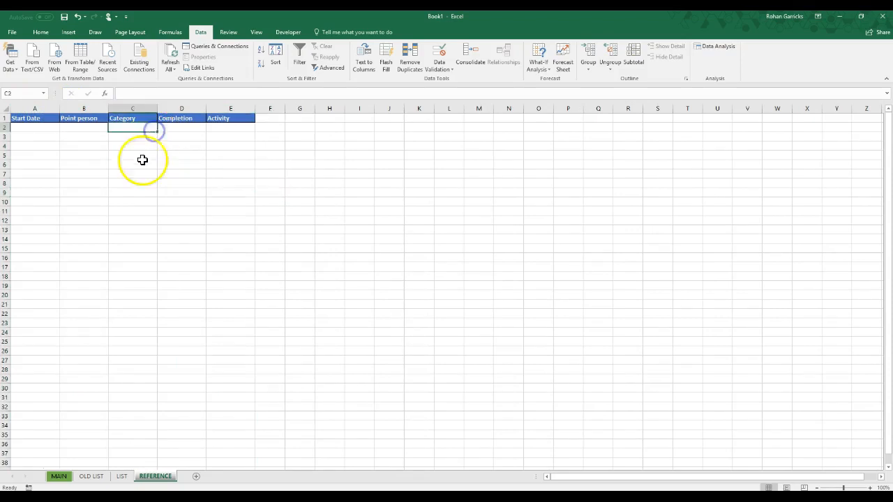
pyautogui.click(59, 476)
pyautogui.click(159, 148)
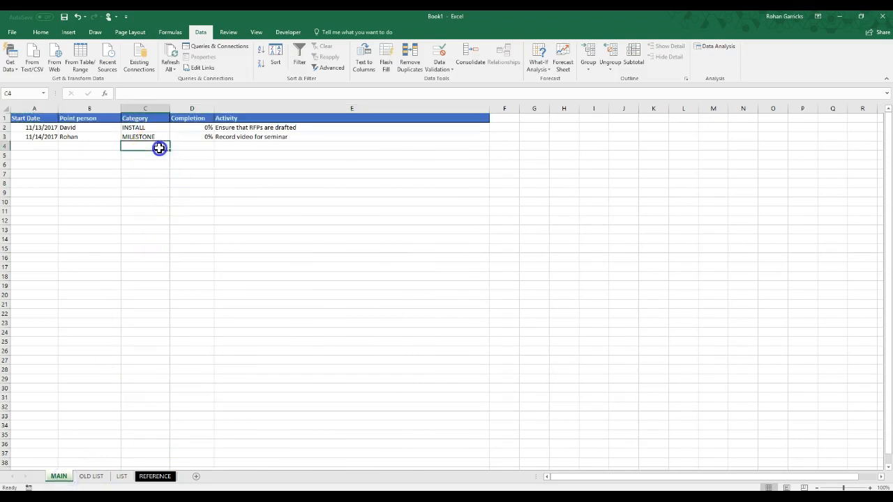
pyautogui.click(244, 147)
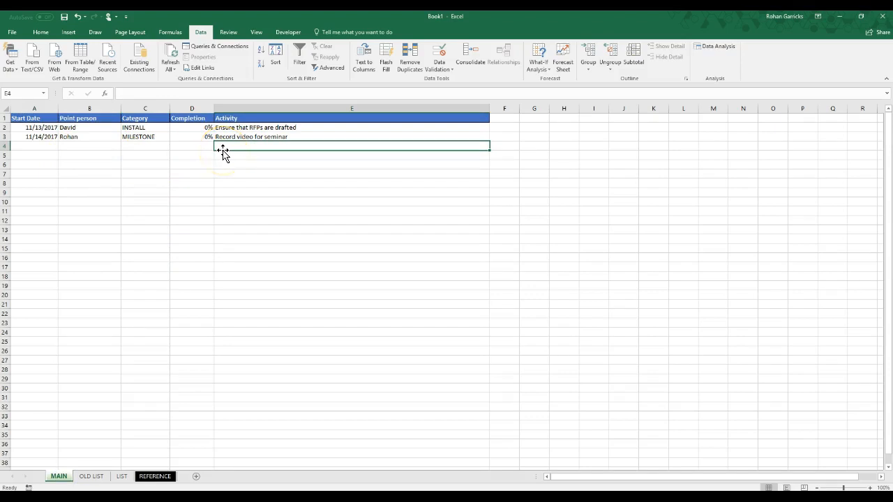
pyautogui.write('Test speakers')
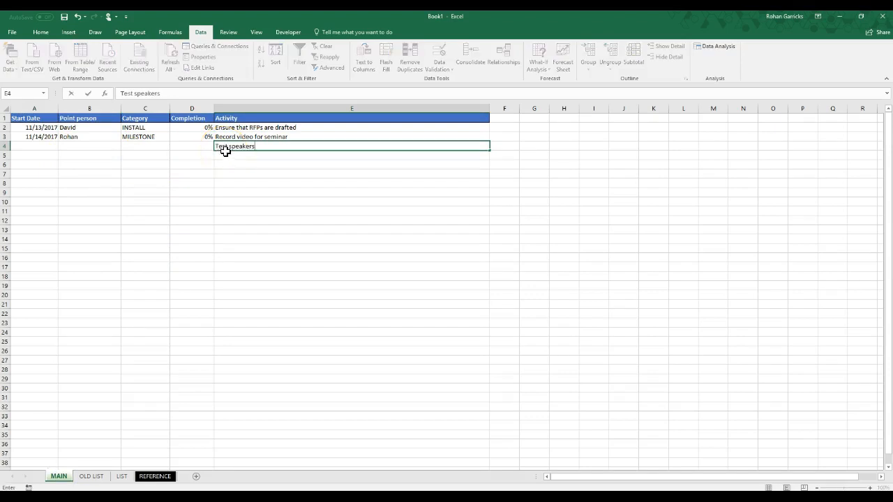
pyautogui.press('Return')
pyautogui.write('Shipe broken speakers')
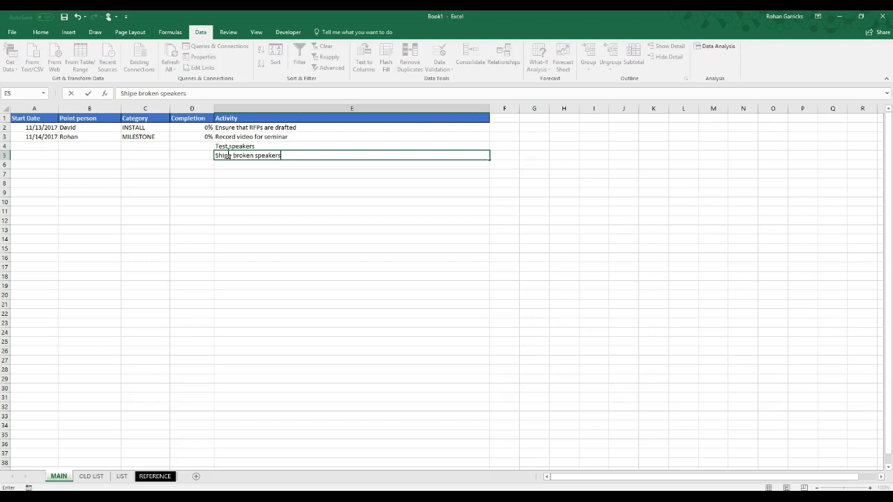
# Enter the start dates 11/11/2017 in row 4 and 12/11/2017 in row 5
pyautogui.click(41, 145)
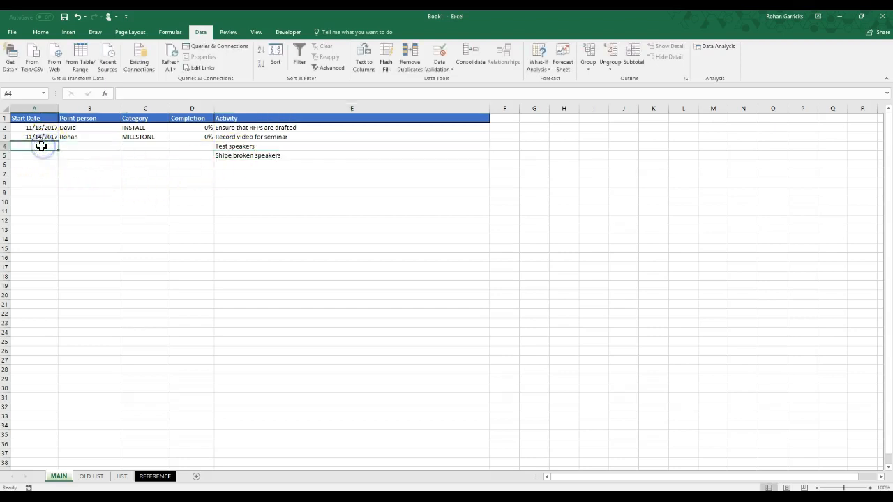
pyautogui.write('11/11/17')
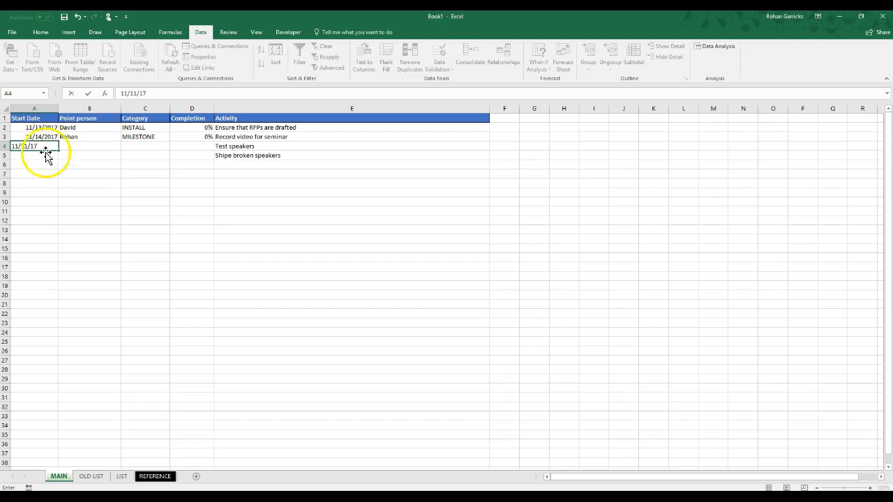
pyautogui.click(44, 156)
pyautogui.write('12/')
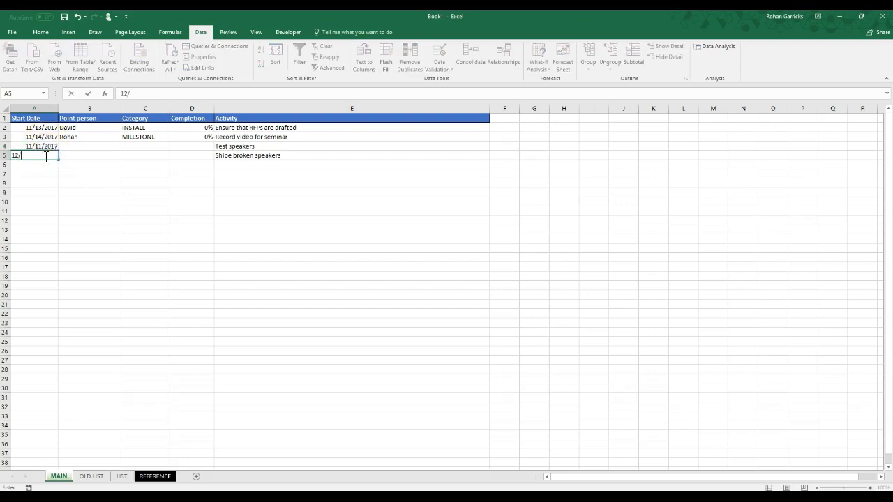
pyautogui.write('11/2017')
pyautogui.click(112, 181)
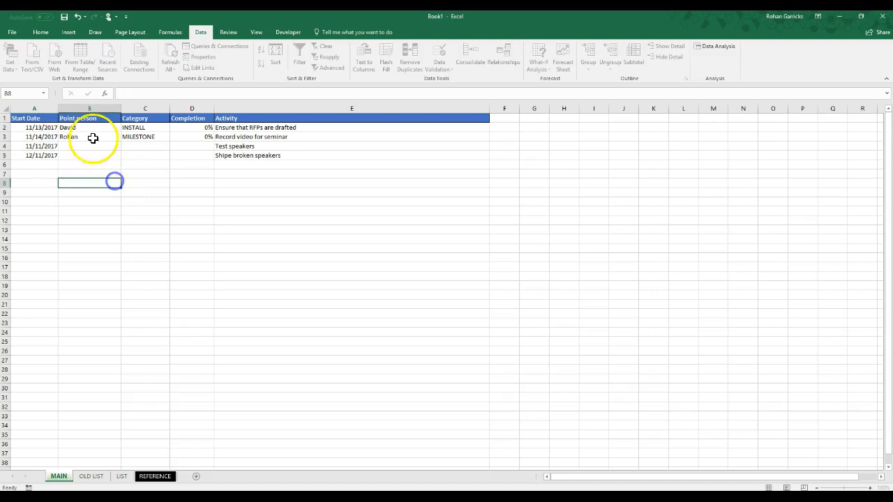
# Enter the point persons' first names in rows 4 and 5, reusing those from rows 2 and 3 in the same order
pyautogui.click(89, 148)
pyautogui.write('david')
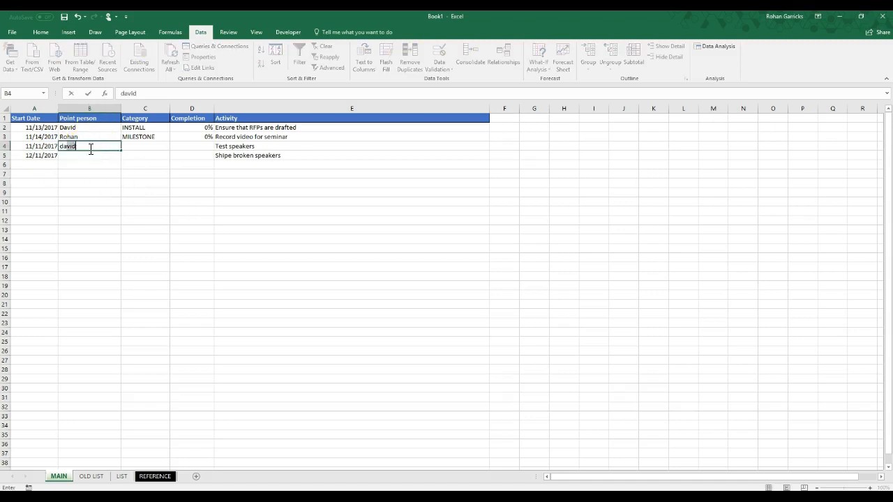
pyautogui.click(83, 147)
pyautogui.click(83, 154)
pyautogui.write('r')
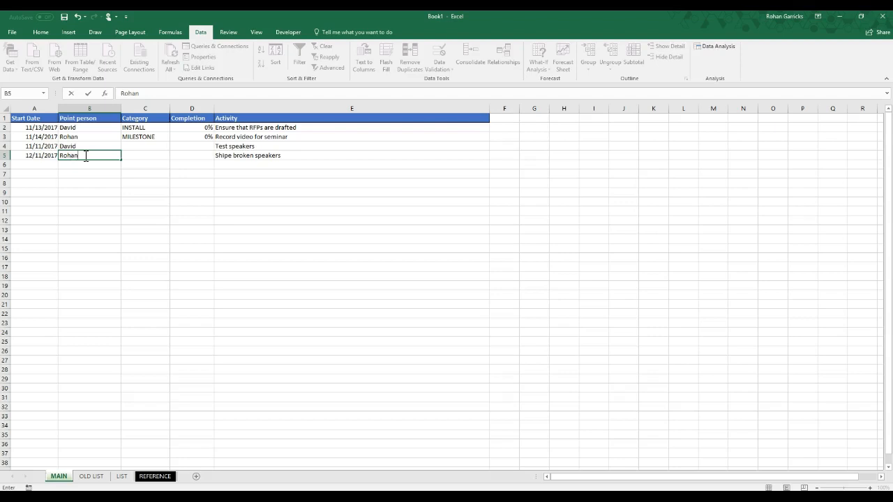
pyautogui.click(196, 222)
# Enter the category Audio in row 4 and Sound in row 5
pyautogui.click(143, 146)
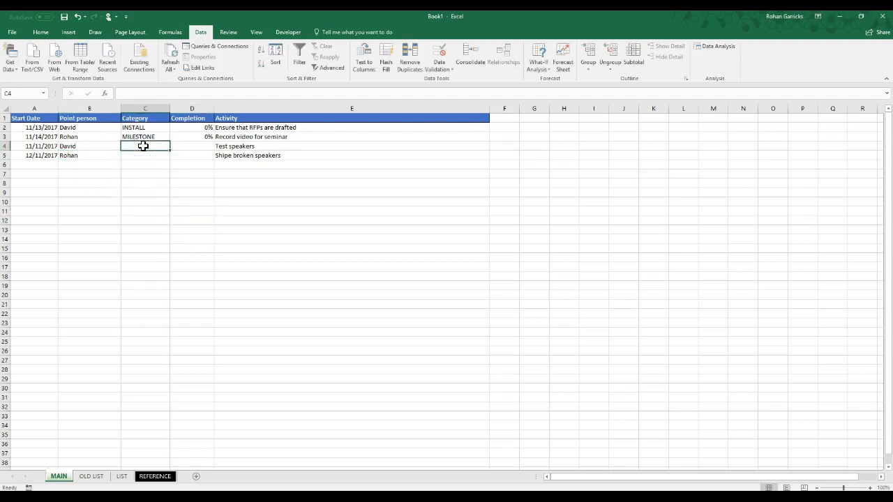
pyautogui.write('Audio')
pyautogui.click(143, 157)
pyautogui.write('Sc')
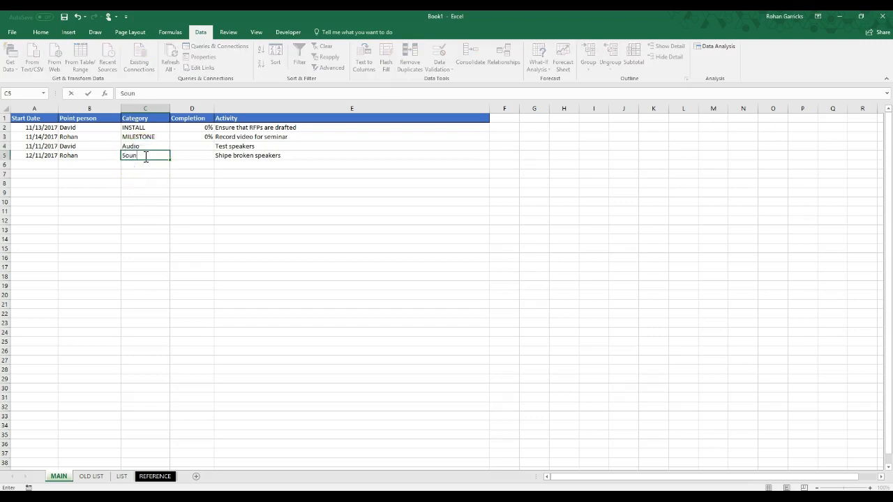
pyautogui.click(139, 193)
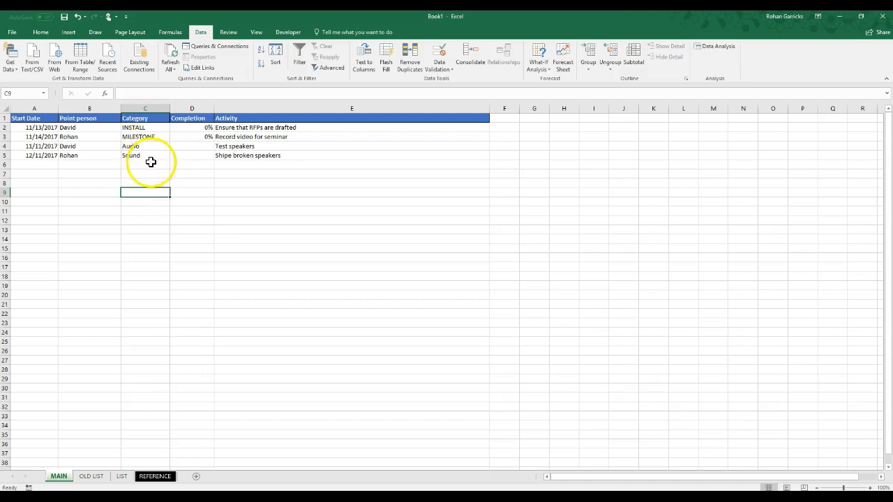
pyautogui.moveTo(154, 127); pyautogui.dragTo(154, 151)
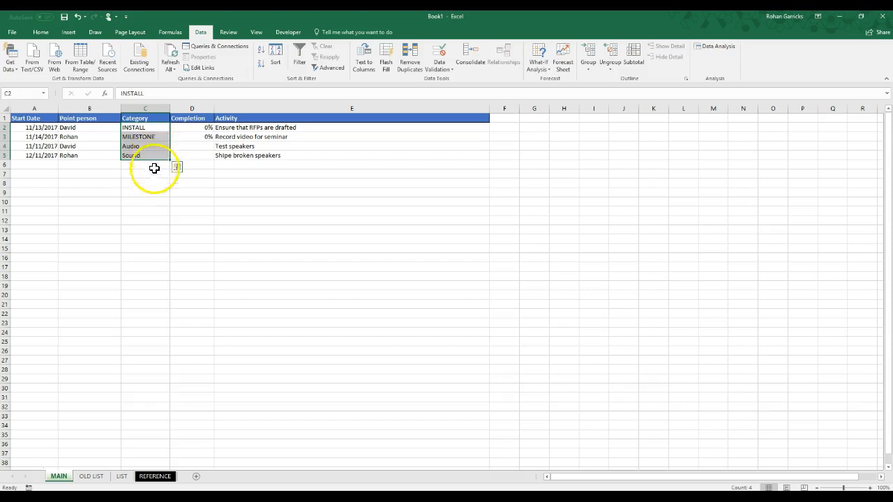
pyautogui.moveTo(168, 196); pyautogui.dragTo(169, 199)
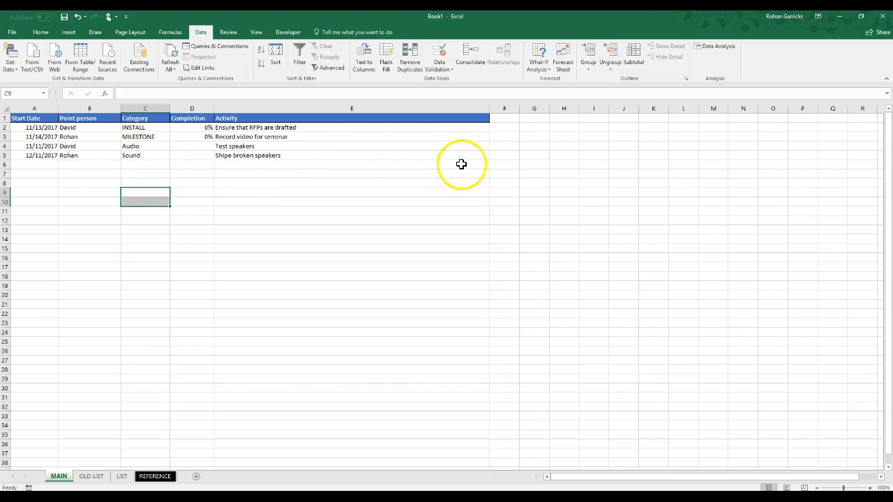
pyautogui.click(435, 155)
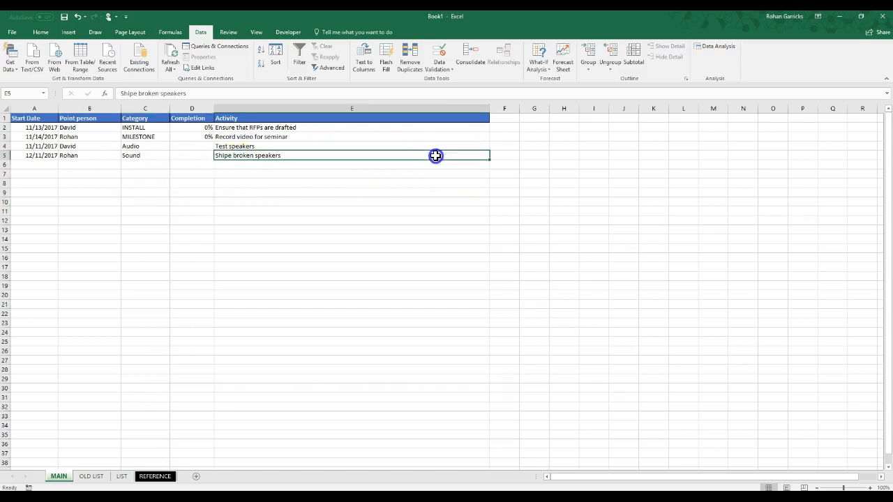
# Format the range A1:E5 on the MAIN sheet as a table with headers, using White, Table Style Light 1
pyautogui.moveTo(290, 155); pyautogui.dragTo(28, 114)
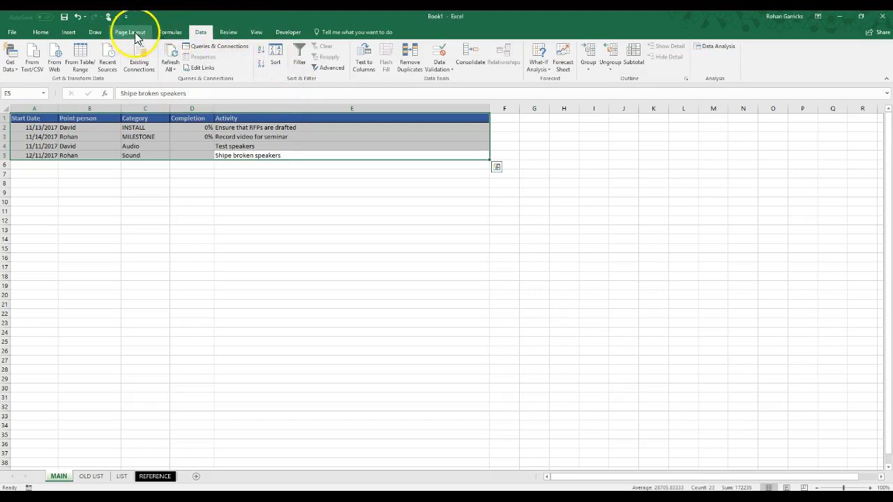
pyautogui.click(39, 32)
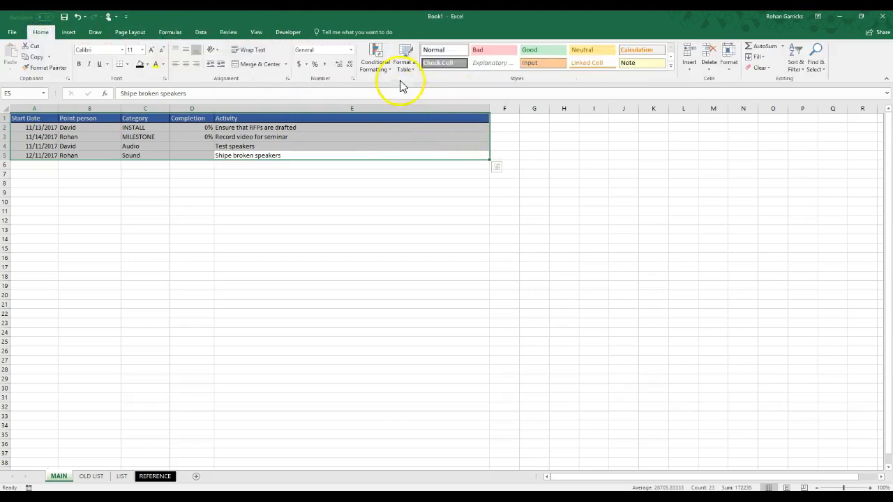
pyautogui.click(408, 64)
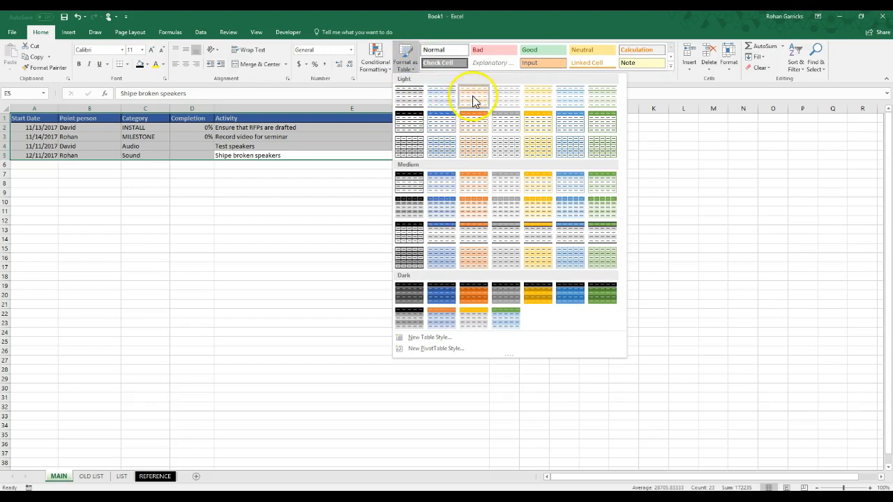
pyautogui.click(412, 99)
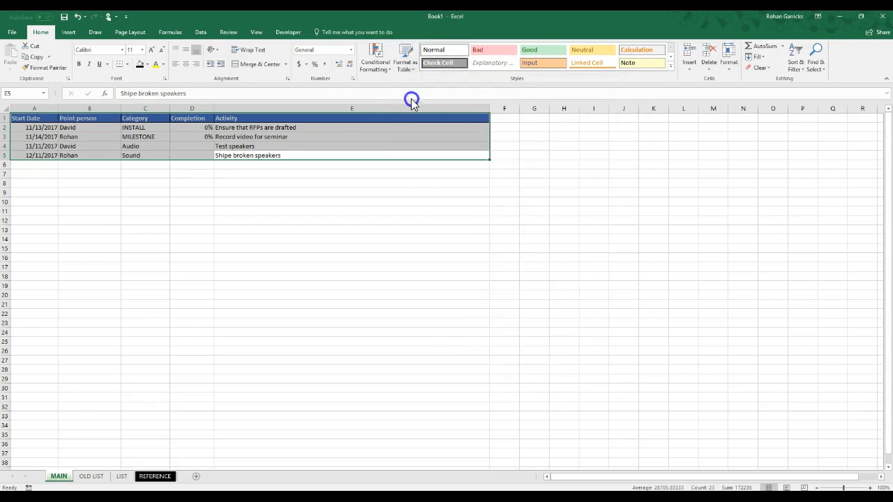
pyautogui.click(250, 303)
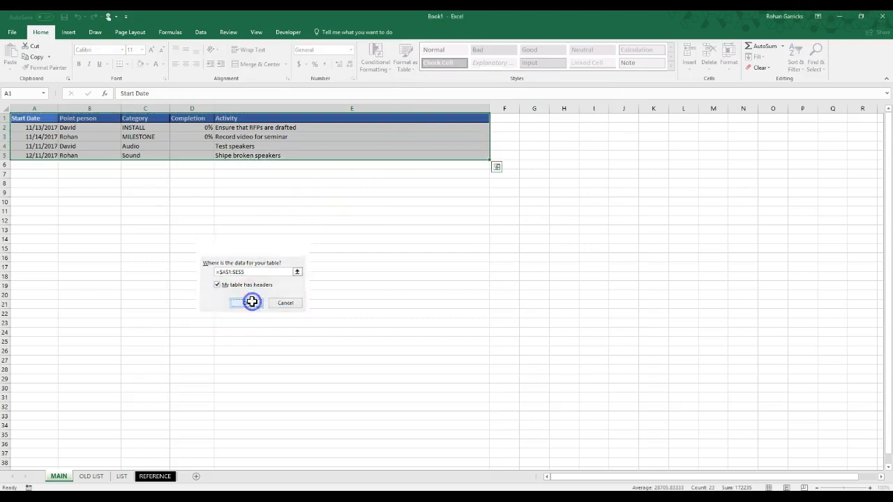
pyautogui.click(342, 257)
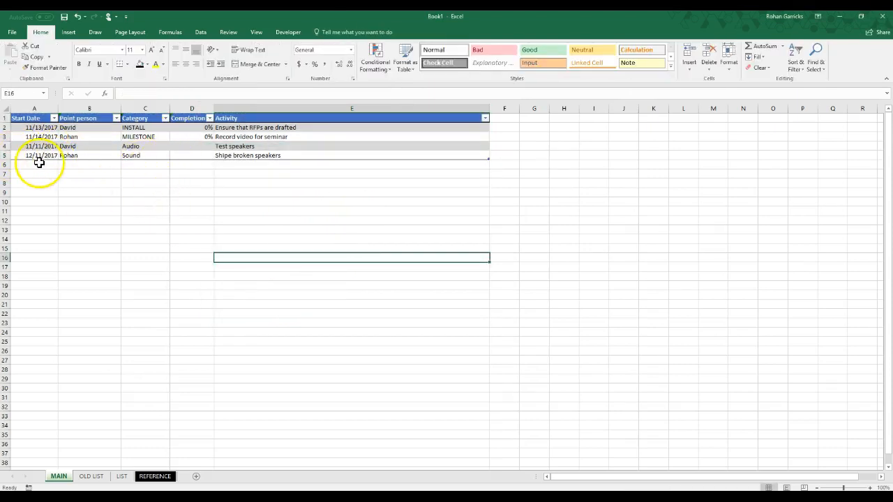
# Add a row to the table by entering the start date 11/11/2017 in A6
pyautogui.click(40, 166)
pyautogui.write('11/11/17')
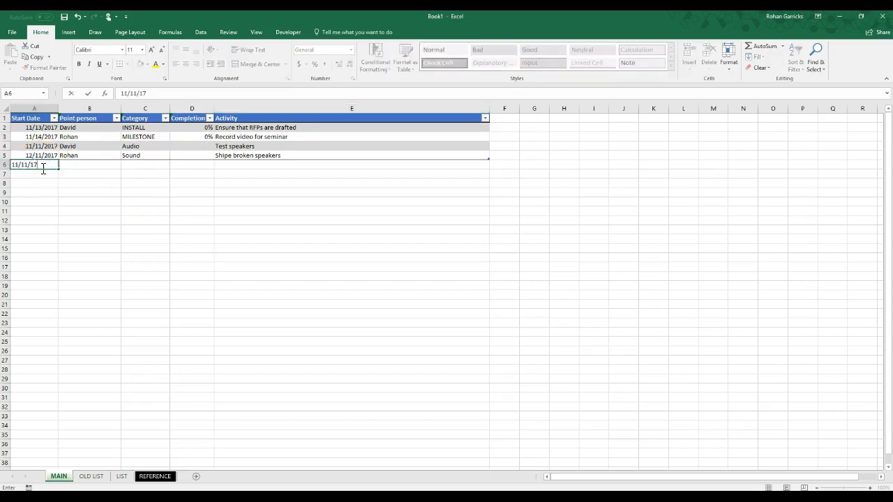
pyautogui.press('Return')
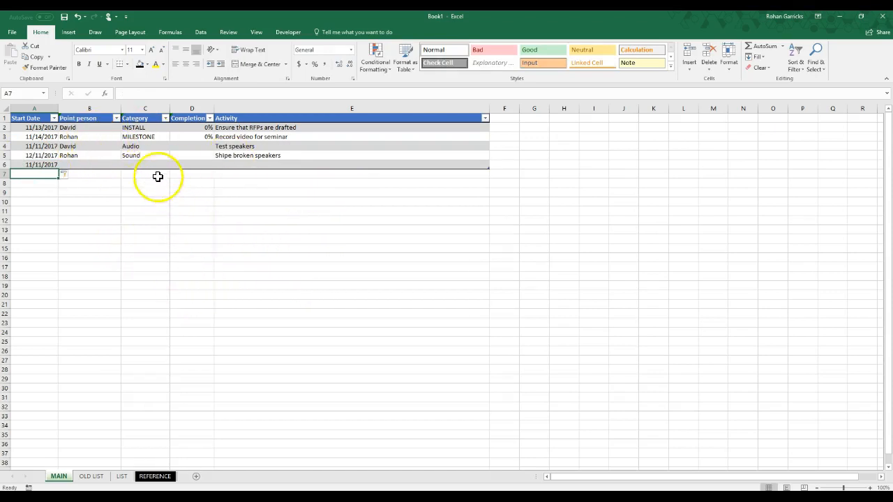
pyautogui.moveTo(161, 128); pyautogui.dragTo(160, 168)
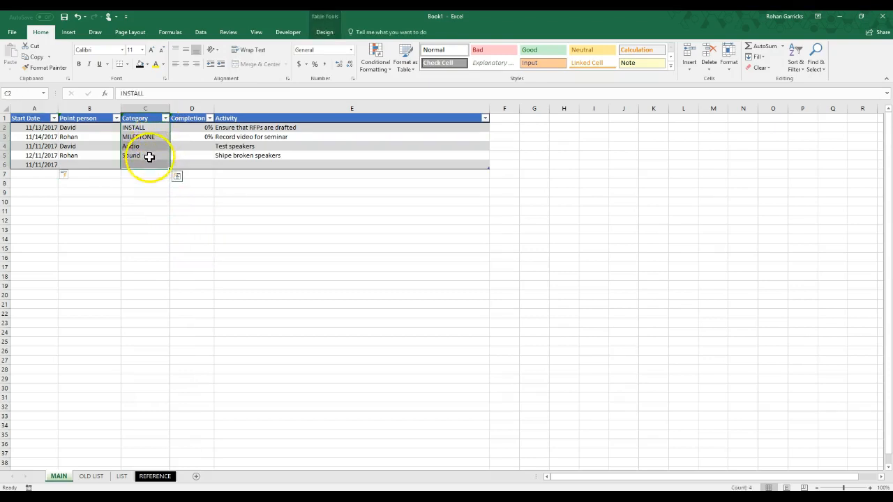
pyautogui.rightClick(151, 152)
pyautogui.click(174, 171)
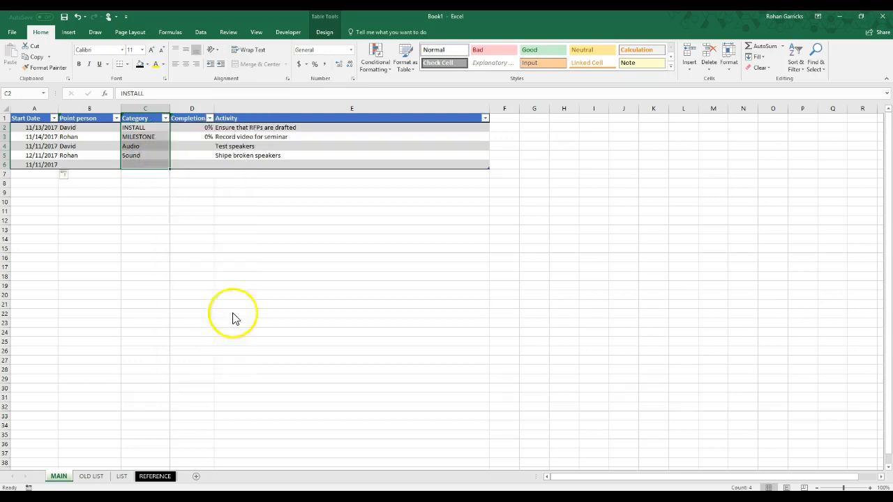
pyautogui.click(153, 482)
pyautogui.click(135, 129)
pyautogui.write('MIL')
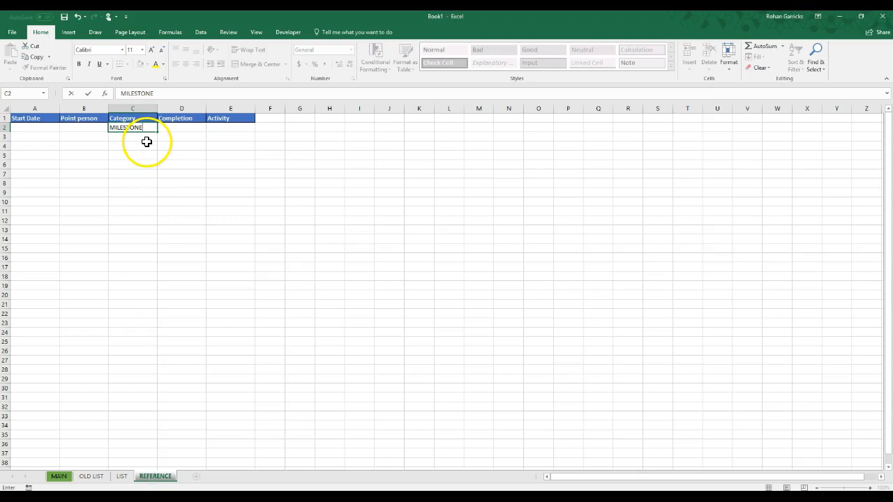
# Copy the category entries C2:C101 from the OLD LIST sheet into the REFERENCE sheet's Category column, starting at C2
pyautogui.click(91, 477)
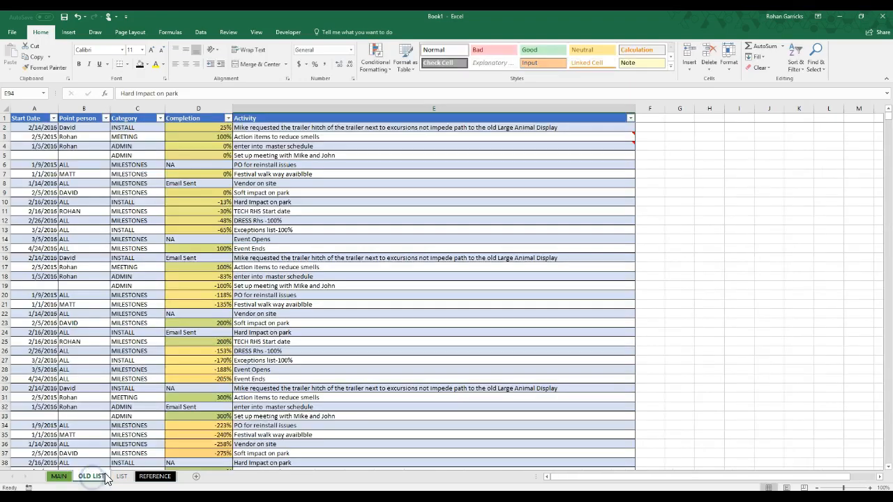
pyautogui.moveTo(146, 127); pyautogui.dragTo(133, 435)
pyautogui.rightClick(136, 331)
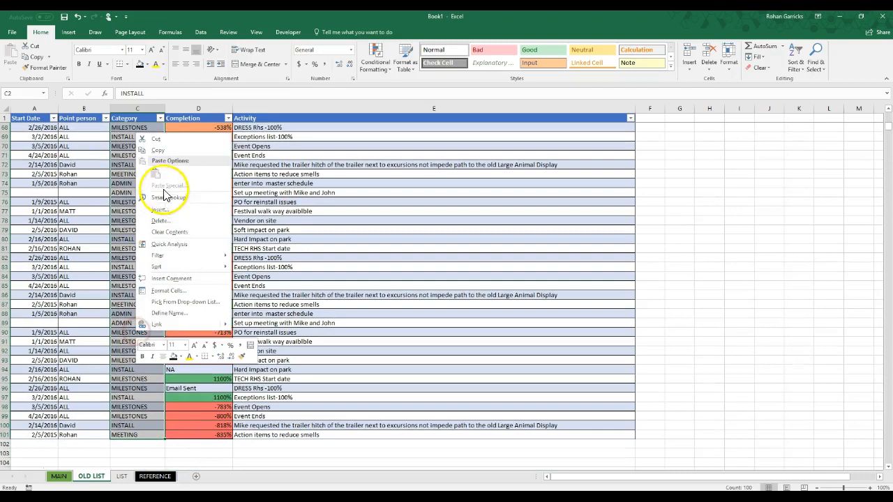
pyautogui.click(158, 152)
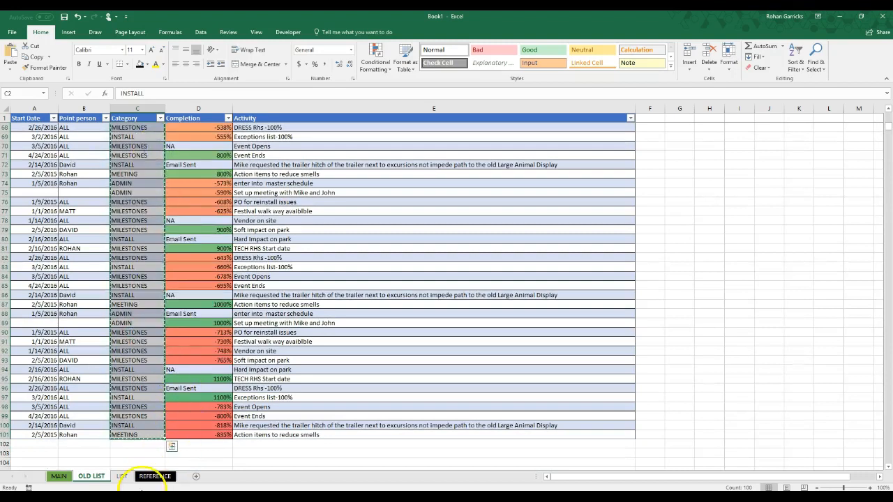
pyautogui.click(143, 479)
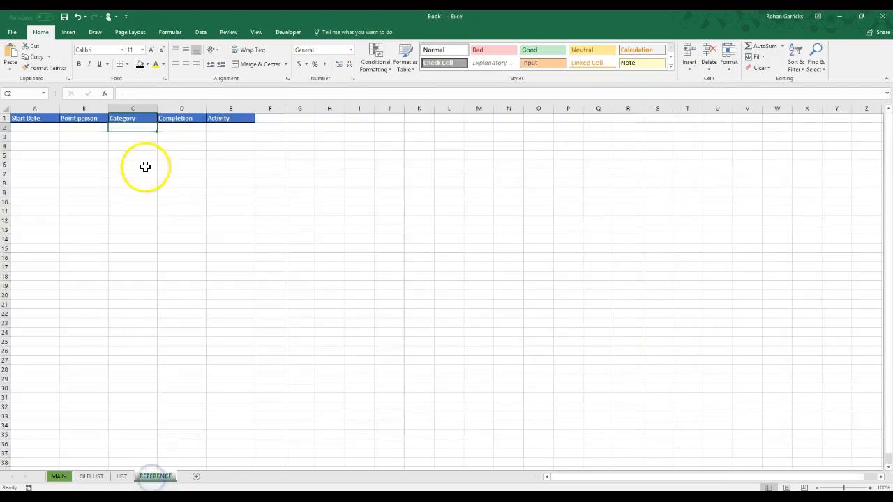
pyautogui.rightClick(144, 129)
pyautogui.click(165, 170)
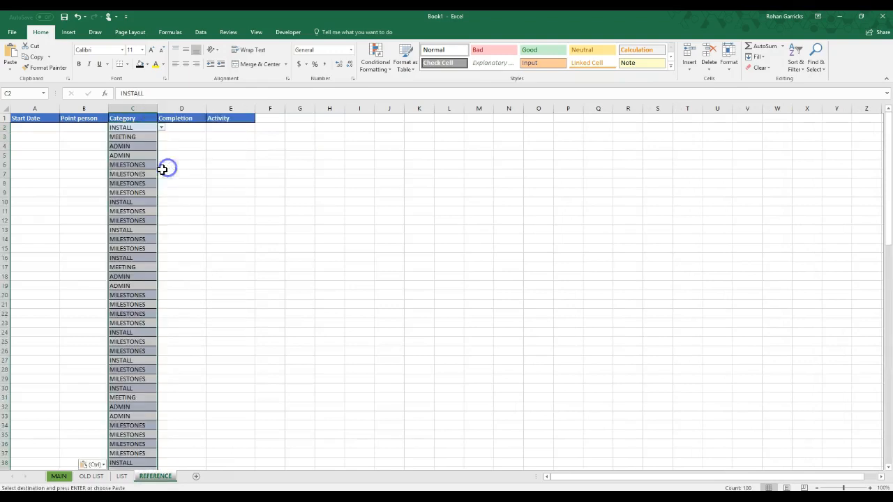
# Remove the duplicate values from the Category column on the REFERENCE sheet
pyautogui.scroll(-8, 130, 436)
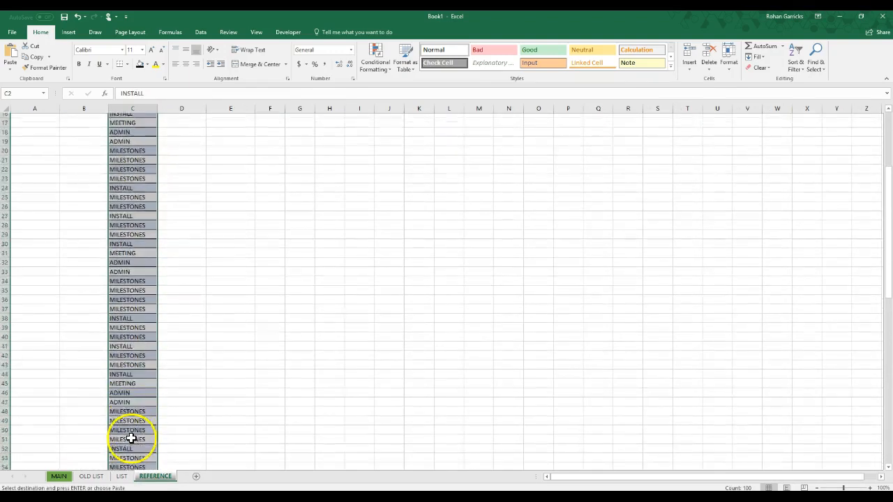
pyautogui.scroll(8, 131, 436)
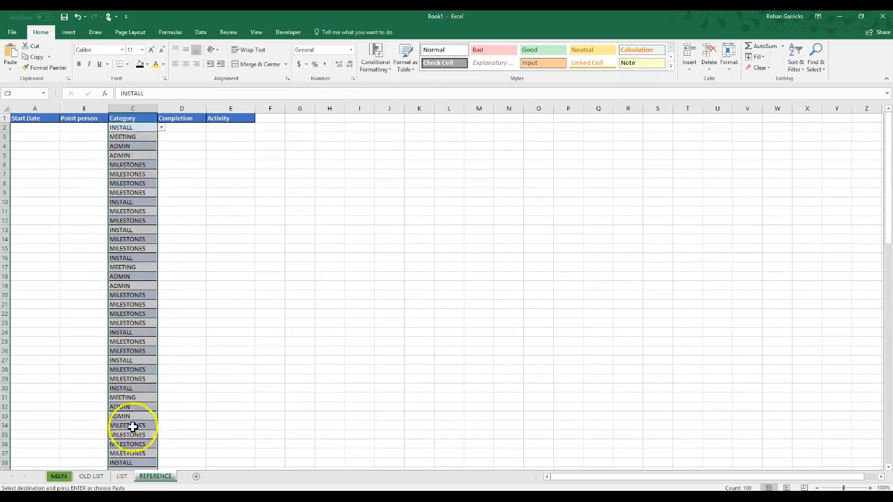
pyautogui.scroll(-6, 132, 431)
pyautogui.scroll(6, 133, 431)
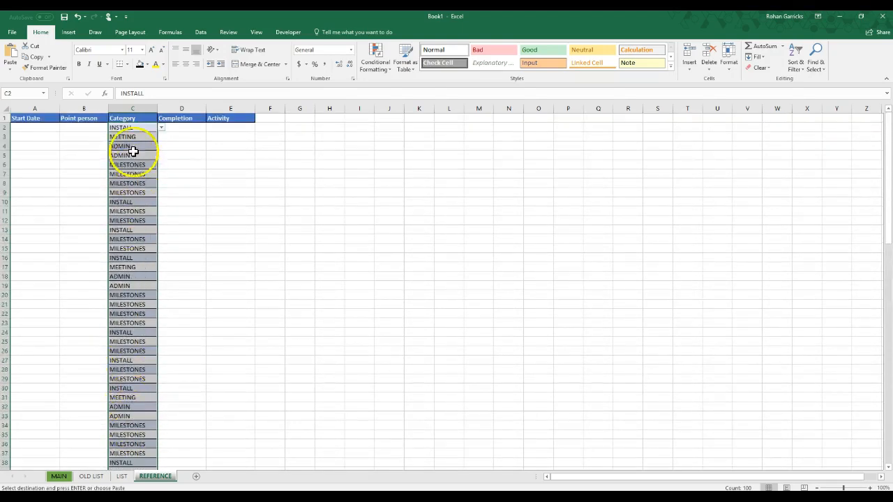
pyautogui.click(143, 109)
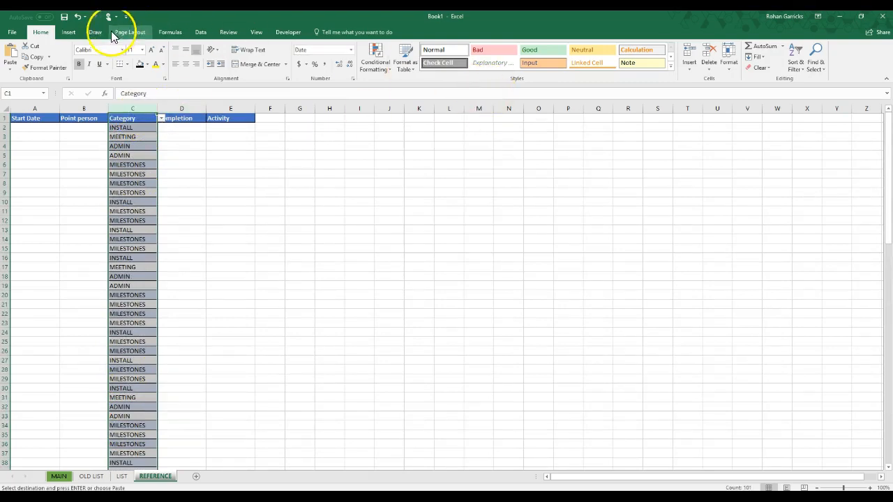
pyautogui.click(201, 32)
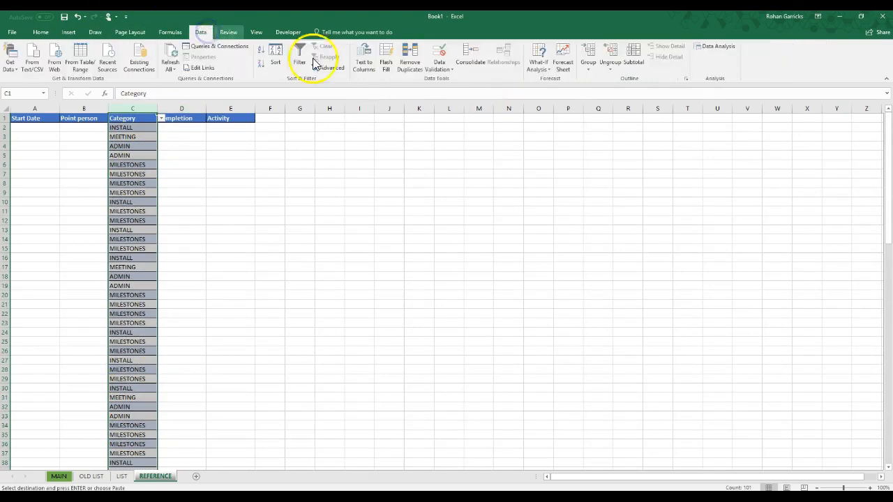
pyautogui.click(410, 66)
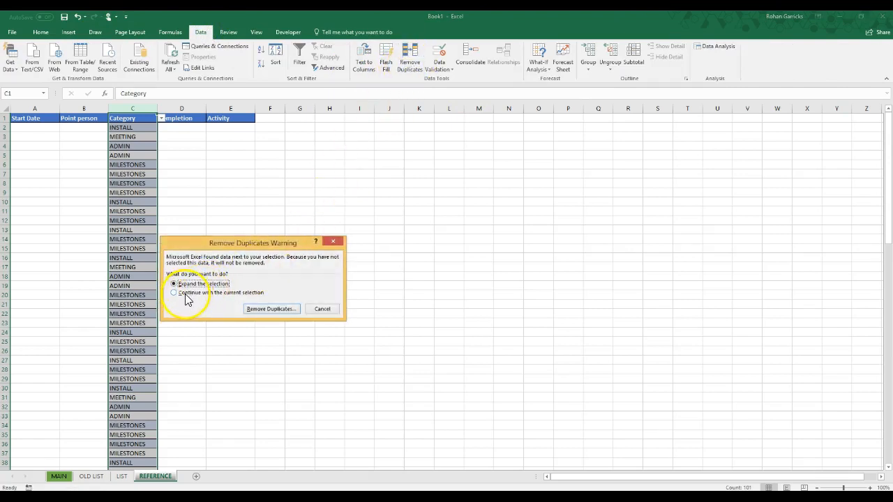
pyautogui.click(265, 309)
pyautogui.click(294, 339)
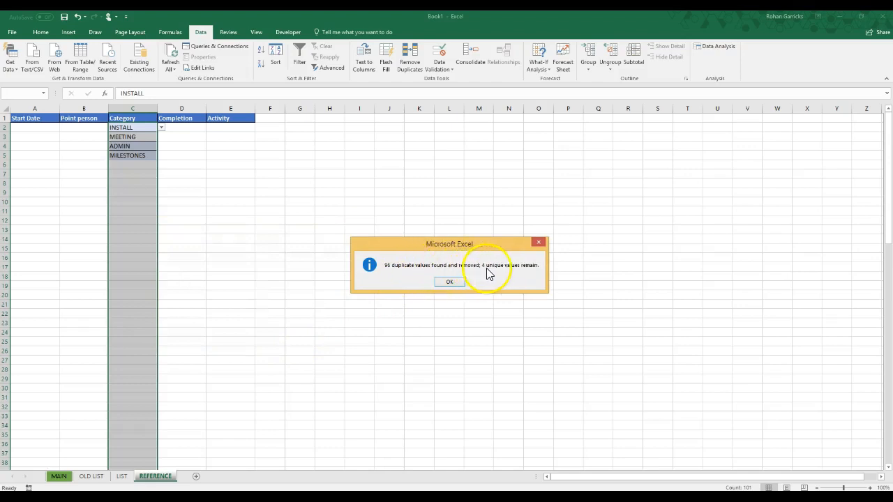
pyautogui.click(449, 283)
pyautogui.click(209, 232)
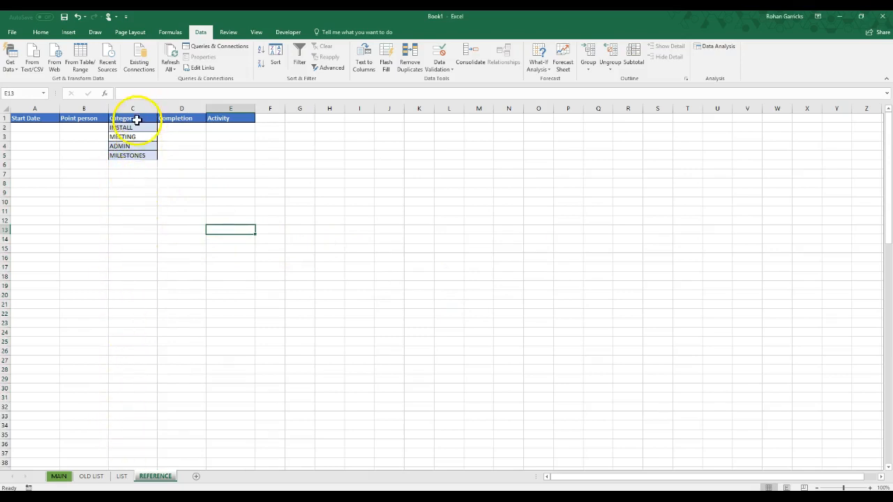
# Add the categories AUDIO, LIGHTING and RIGGING in cells C6 to C8 of the REFERENCE sheet
pyautogui.click(135, 165)
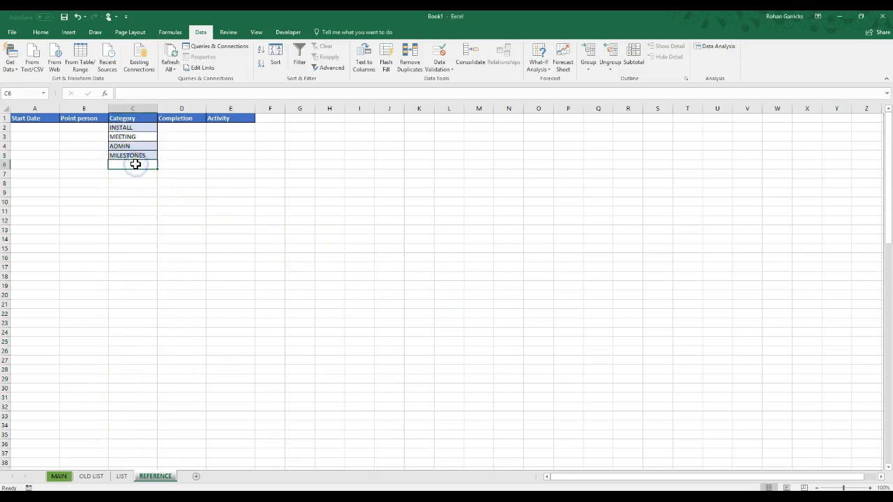
pyautogui.write('ADMIN')
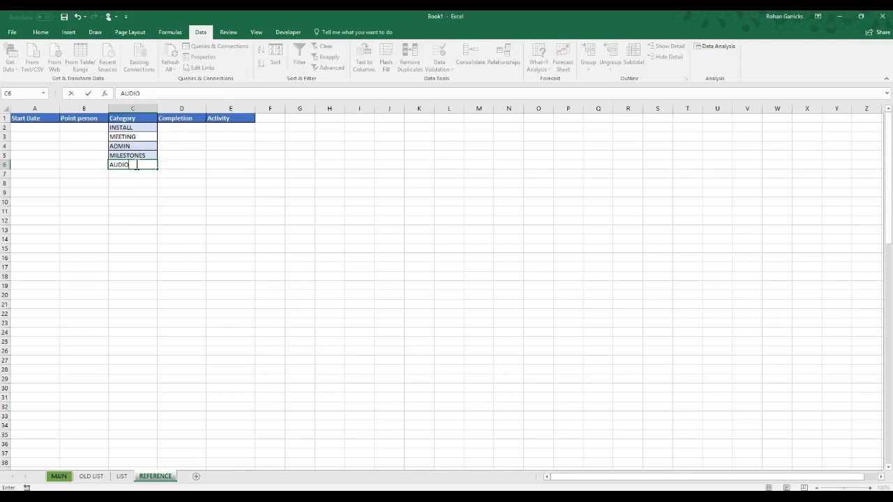
pyautogui.press('Return')
pyautogui.write('LIGHTI')
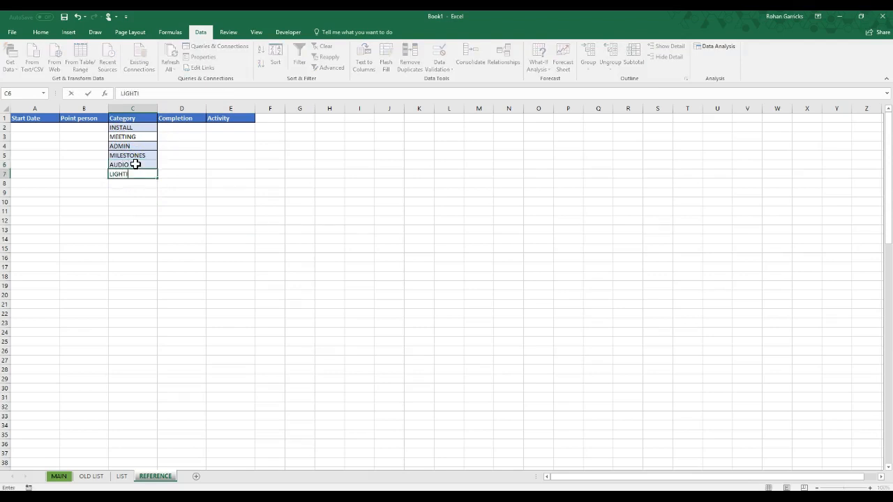
pyautogui.write('NG')
pyautogui.press('Return')
pyautogui.write('RIGGING')
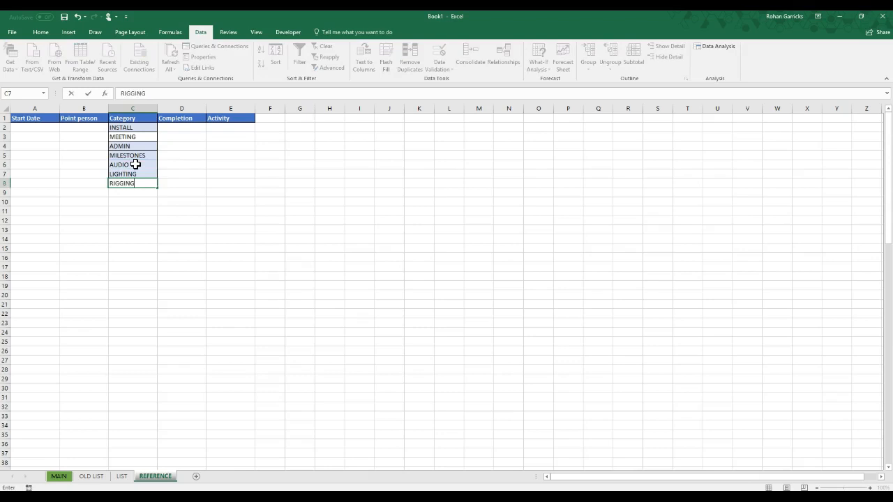
pyautogui.press('Return')
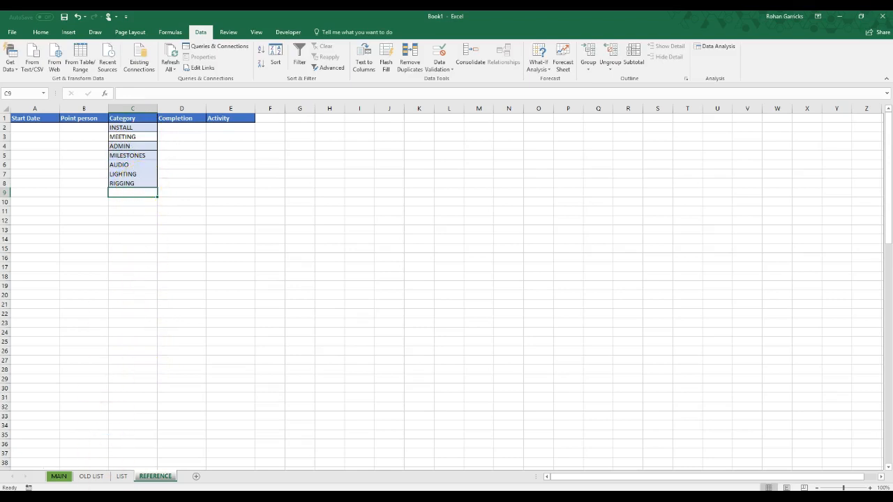
# Open data validation for the Category cells C2:C6 on the MAIN sheet and allow only List values
pyautogui.click(59, 477)
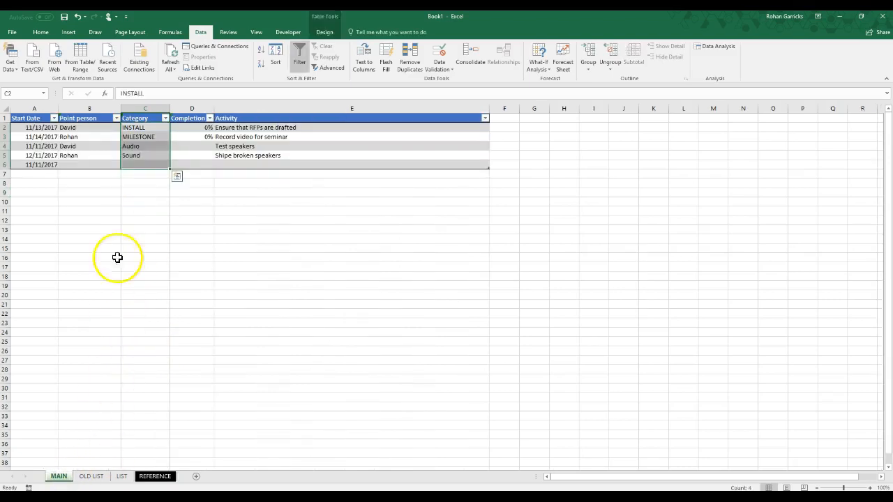
pyautogui.click(155, 123)
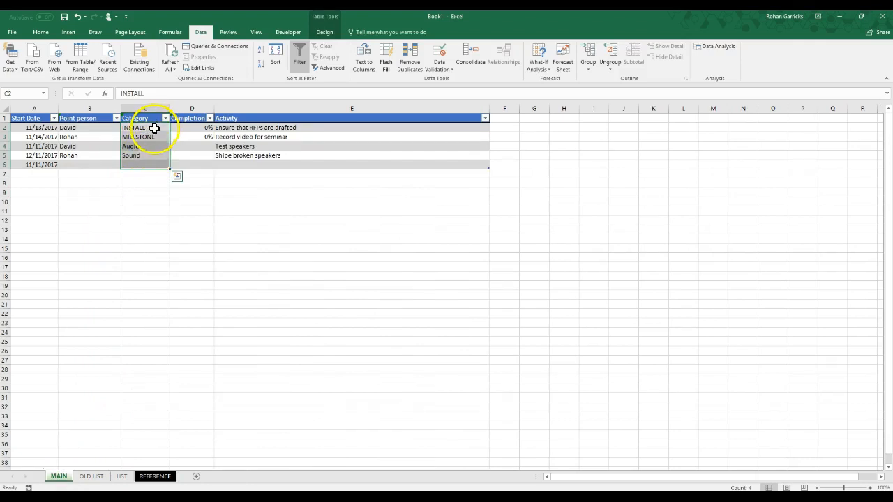
pyautogui.click(155, 476)
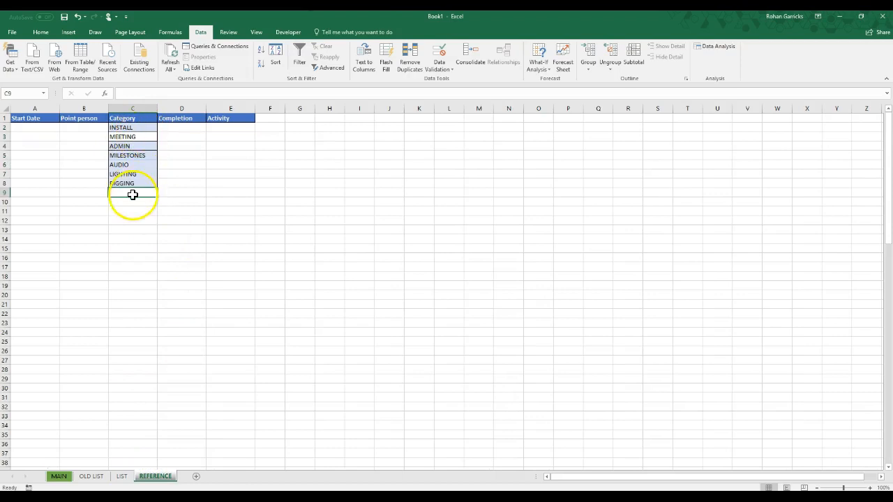
pyautogui.click(61, 477)
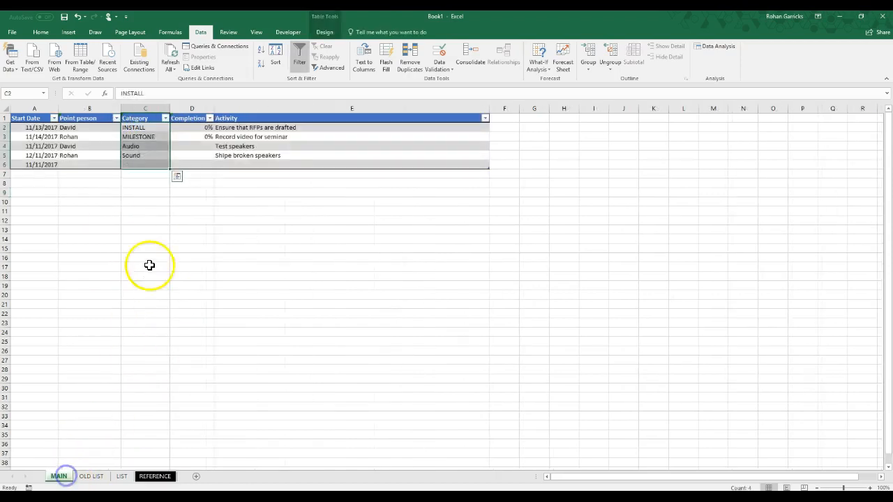
pyautogui.click(155, 127)
pyautogui.moveTo(159, 129); pyautogui.dragTo(156, 167)
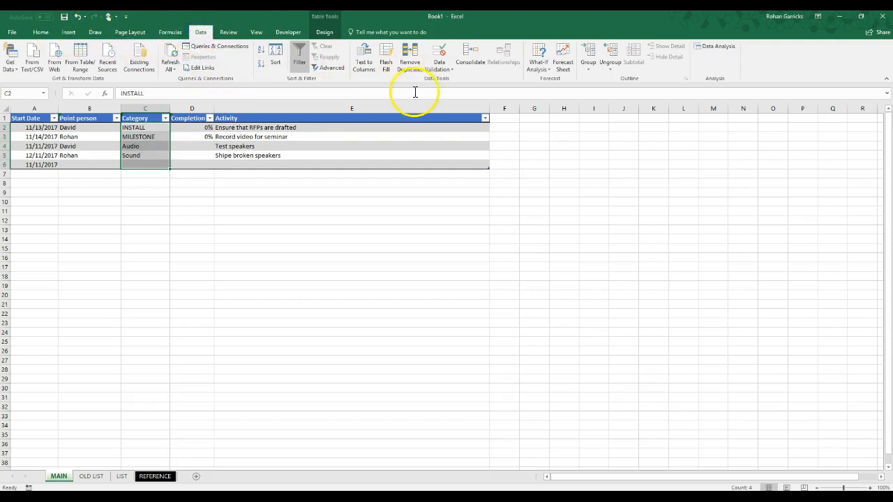
pyautogui.click(444, 69)
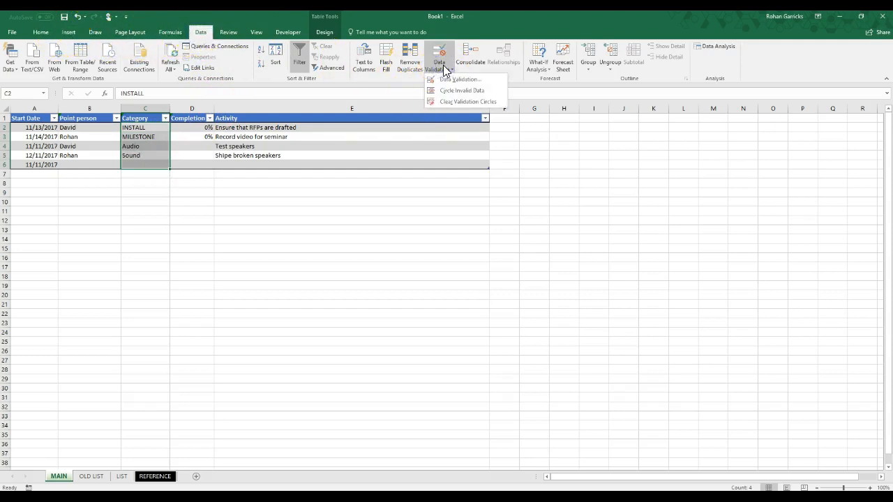
pyautogui.click(448, 78)
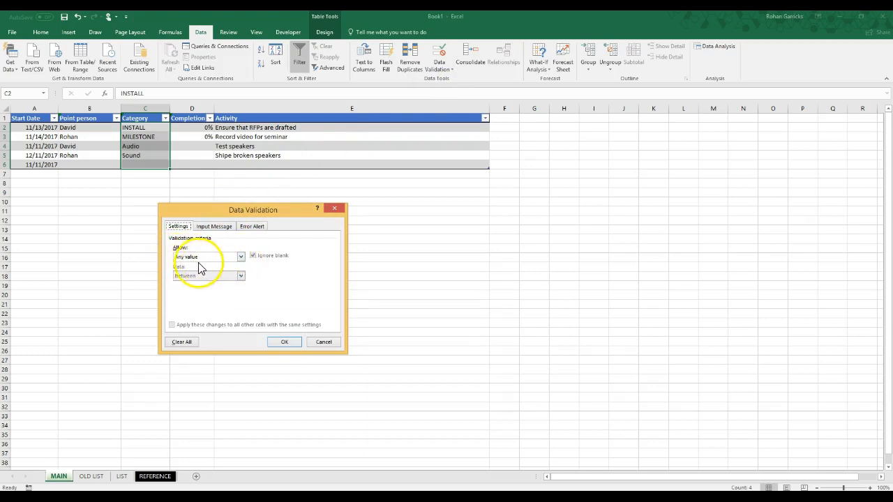
pyautogui.click(240, 257)
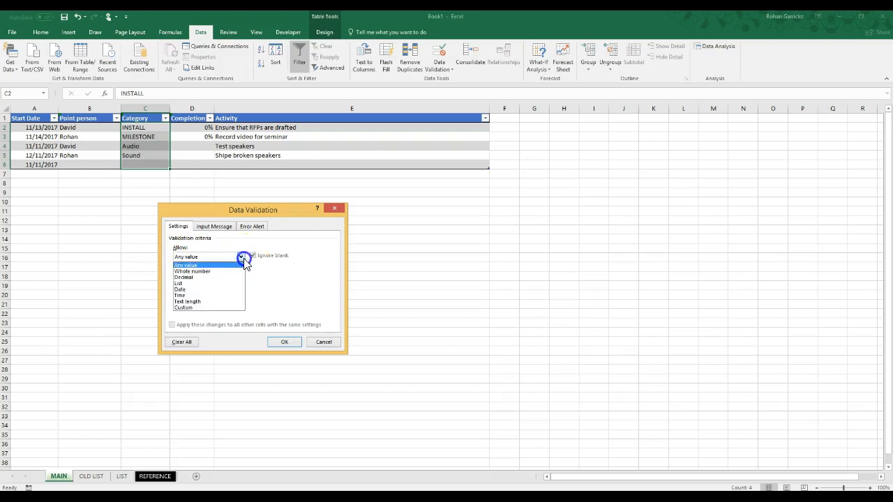
pyautogui.click(199, 283)
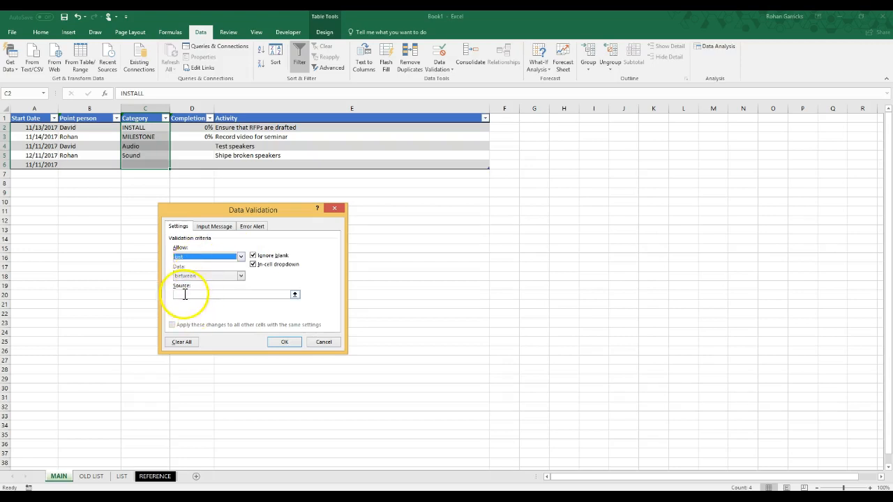
# Set the validation list's source to the REFERENCE sheet's range C2:C13, including spare blank cells, and apply it
pyautogui.click(185, 294)
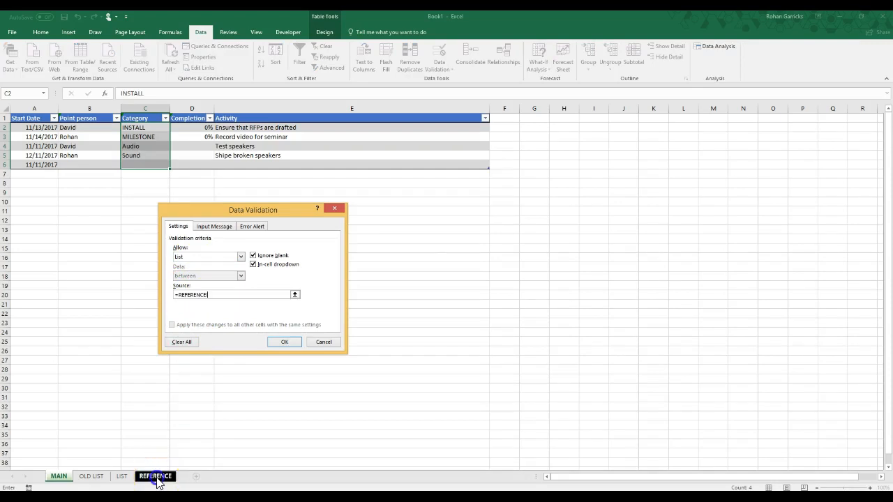
pyautogui.moveTo(138, 126); pyautogui.dragTo(136, 135)
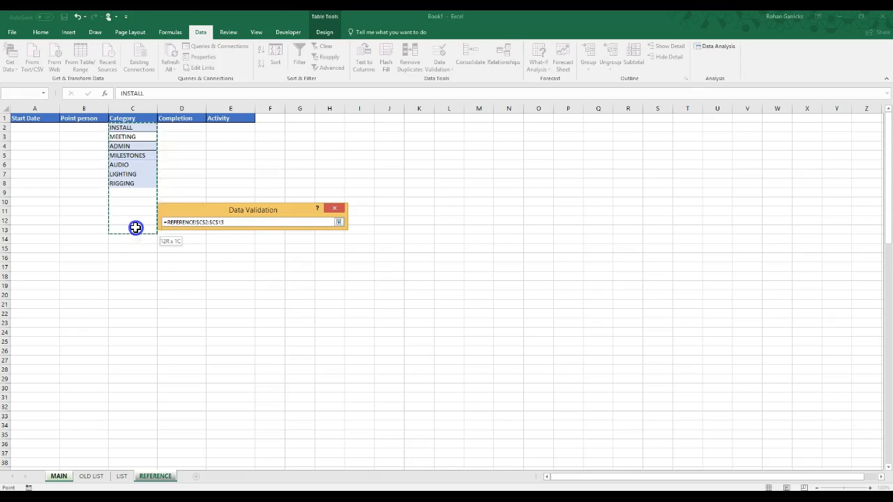
pyautogui.moveTo(135, 228); pyautogui.dragTo(135, 228)
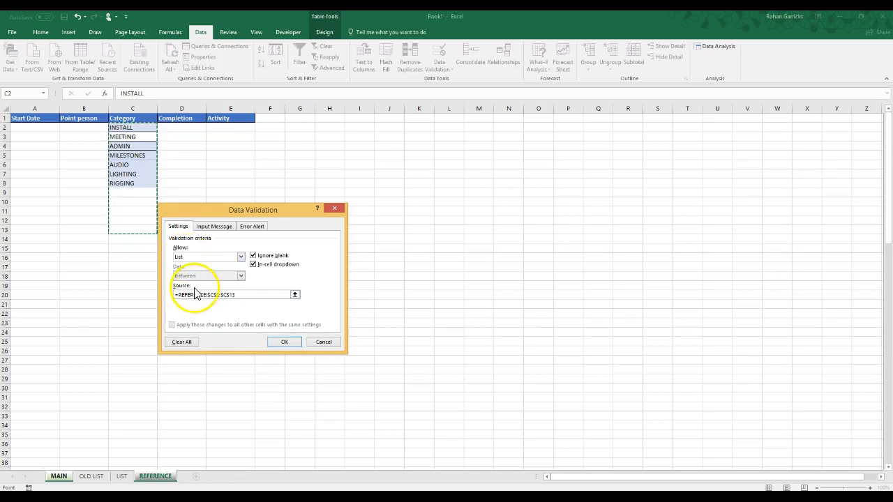
pyautogui.click(283, 342)
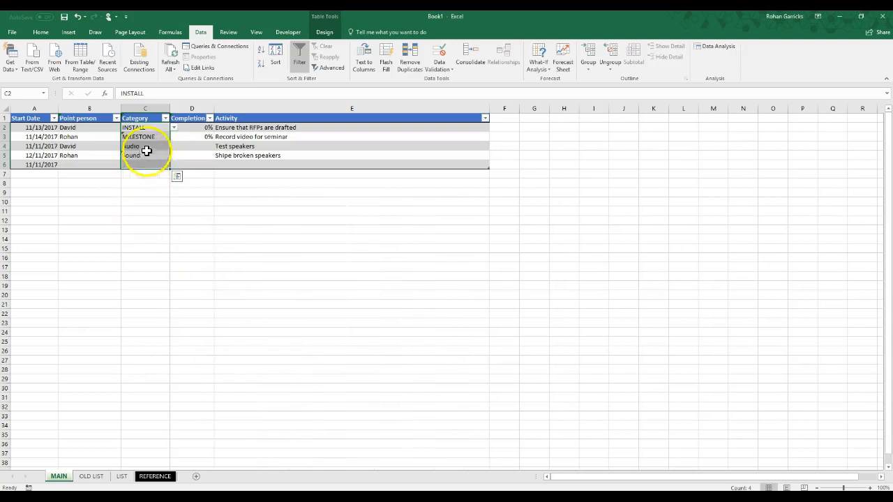
# Choose MILESTONES in C3 and RIGGING in C4 of the MAIN sheet from the category dropdown lists
pyautogui.click(162, 137)
pyautogui.click(174, 138)
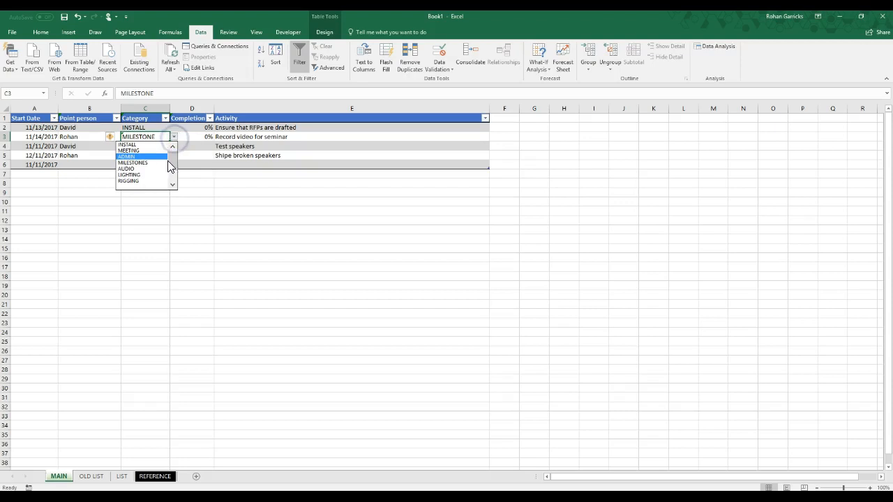
pyautogui.click(142, 162)
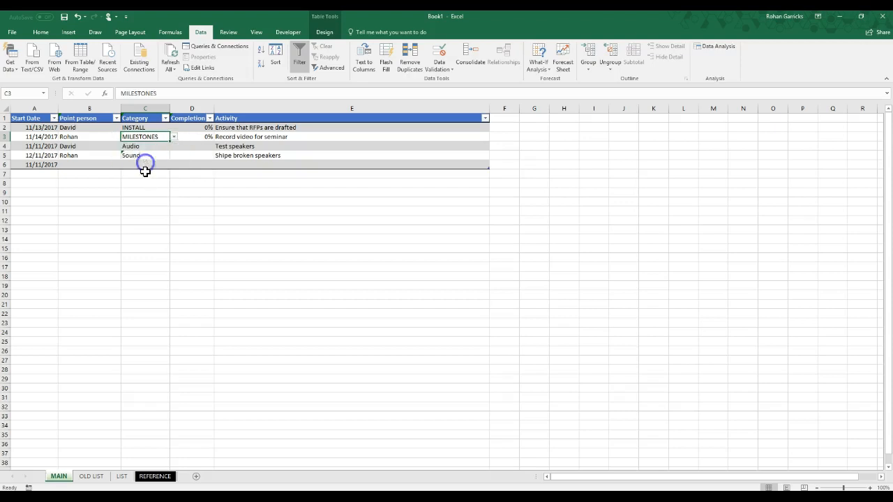
pyautogui.click(168, 147)
pyautogui.click(173, 147)
pyautogui.click(149, 173)
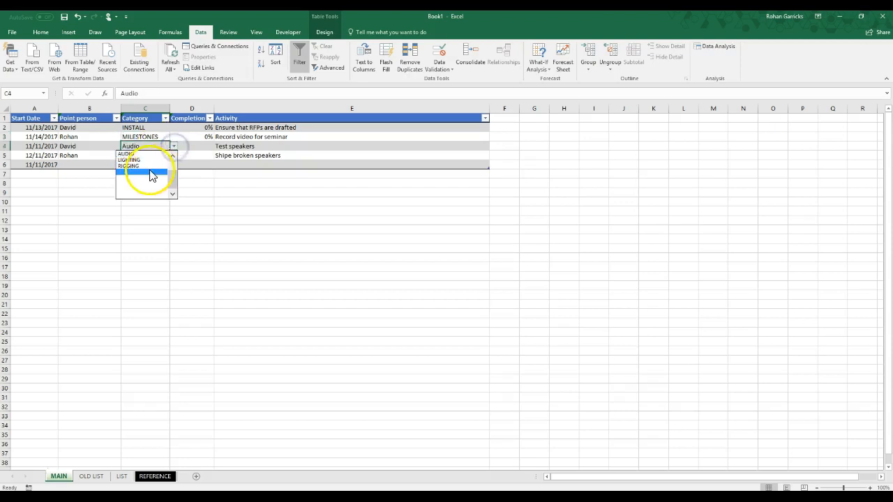
pyautogui.click(174, 146)
pyautogui.click(150, 164)
pyautogui.click(149, 165)
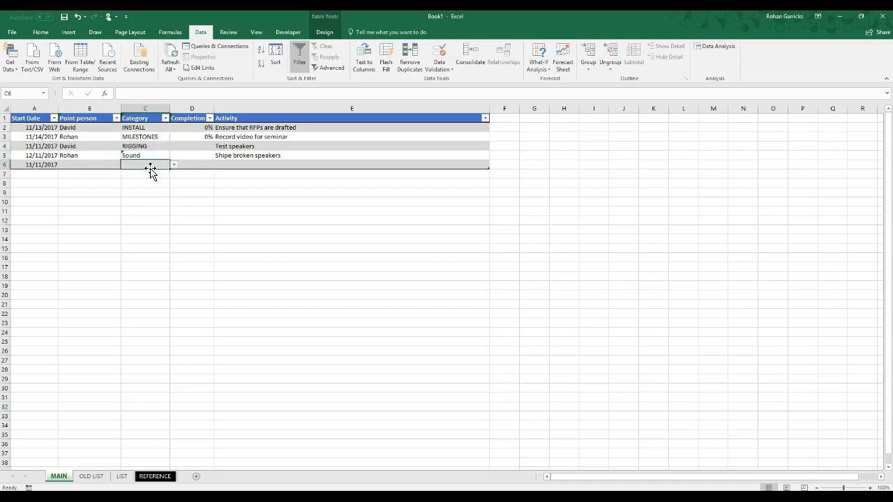
# Enter Audio as the category in cell C6 of the MAIN sheet and look through that cell's dropdown options
pyautogui.write('Audio')
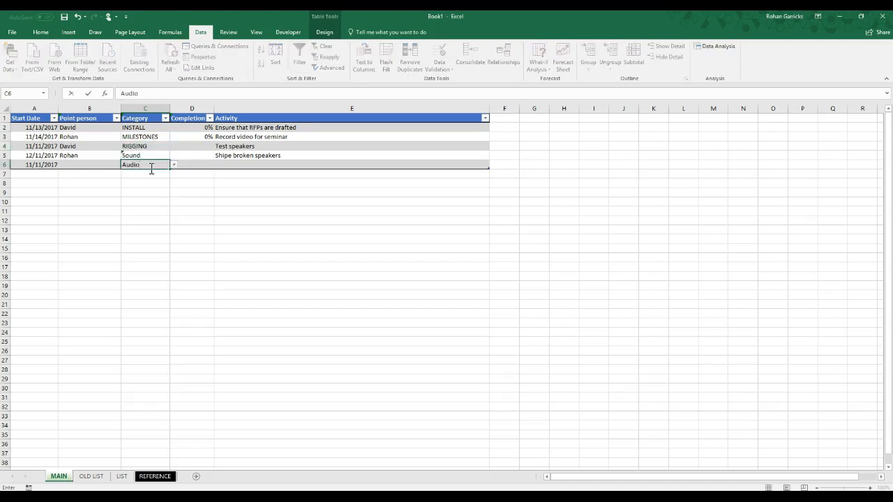
pyautogui.press('Return')
pyautogui.click(148, 165)
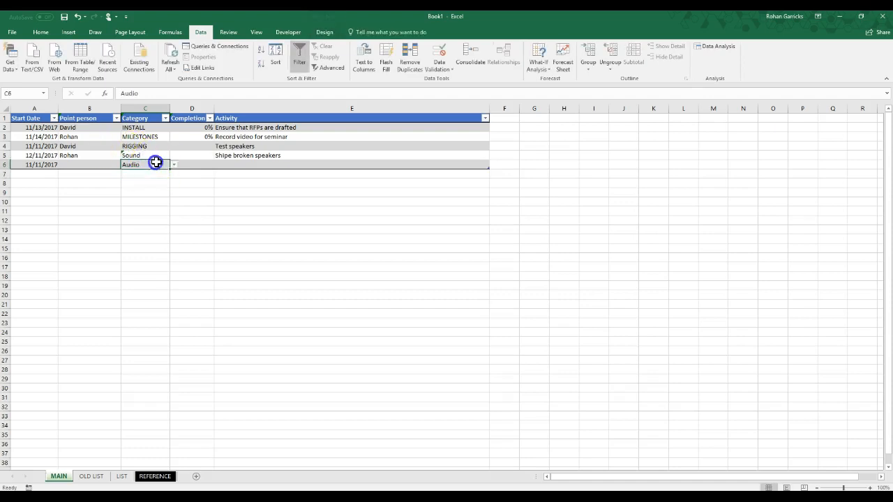
pyautogui.click(174, 165)
pyautogui.moveTo(174, 195); pyautogui.dragTo(176, 180)
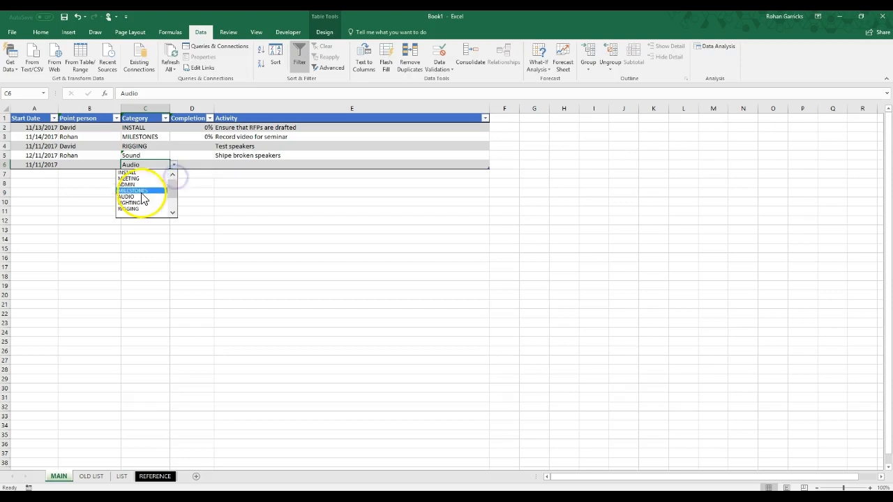
# Try to enter Sound manually as the category in cell C5 and cancel the entry
pyautogui.click(149, 157)
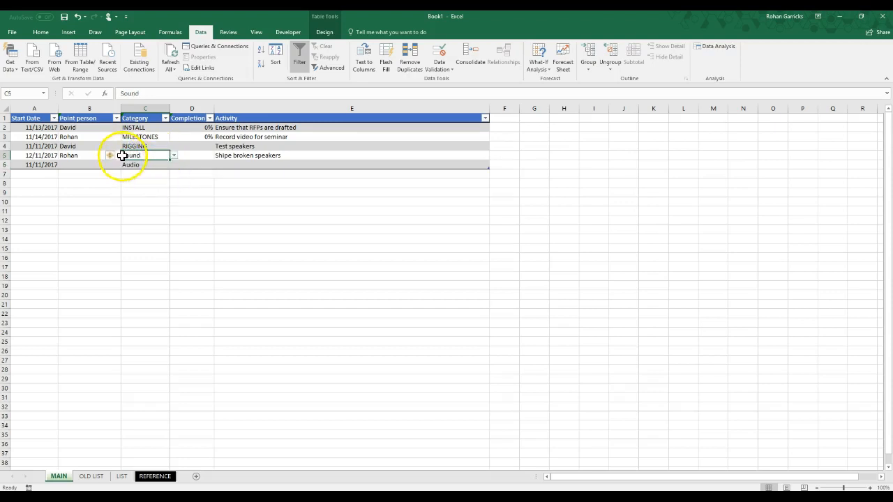
pyautogui.moveTo(112, 159)
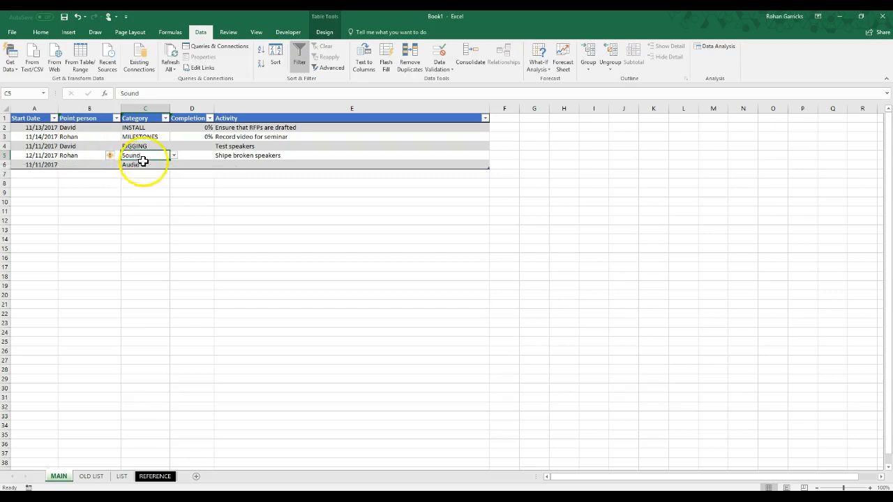
pyautogui.write('So')
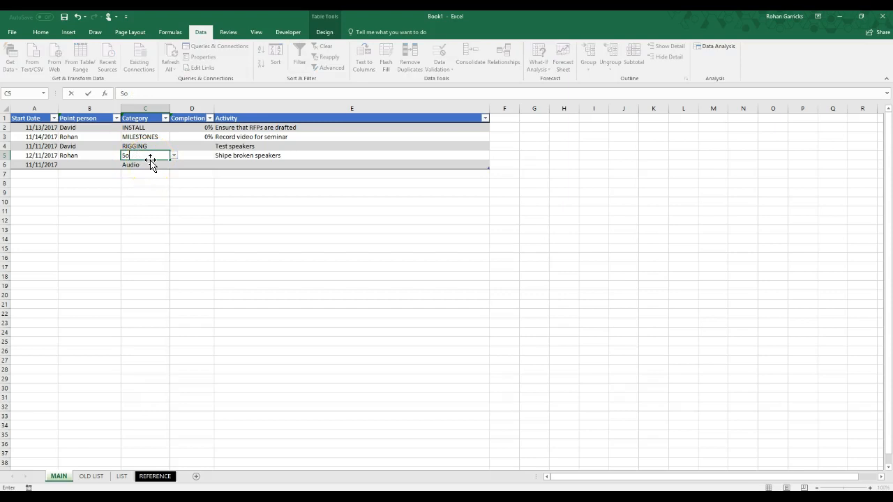
pyautogui.write('und')
pyautogui.press('Return')
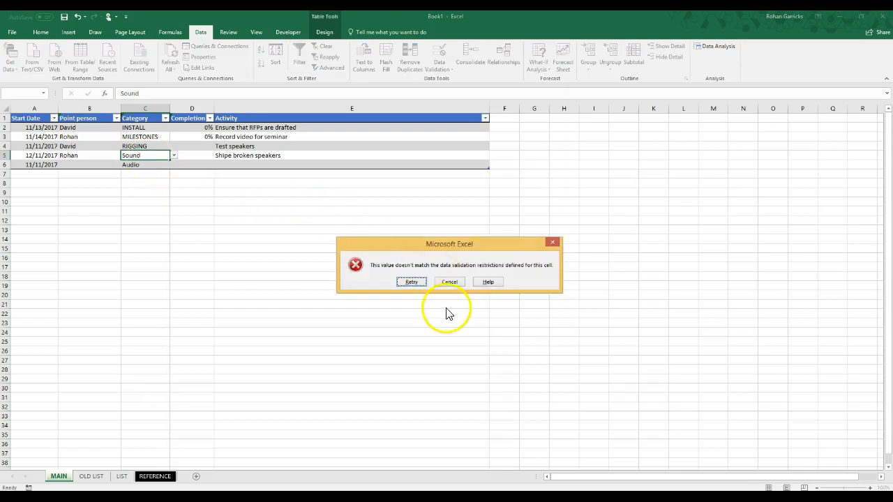
pyautogui.click(450, 282)
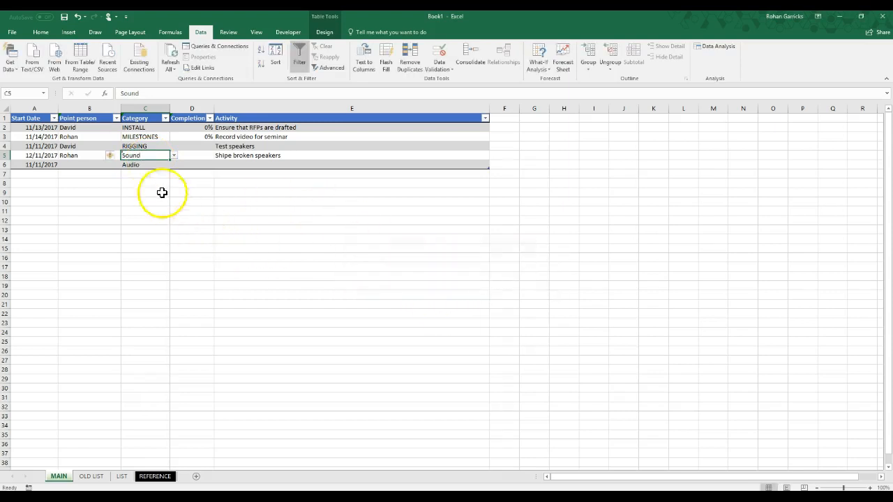
# Choose AUDIO for cell C5 from the category dropdown list, and undo that choice
pyautogui.click(173, 156)
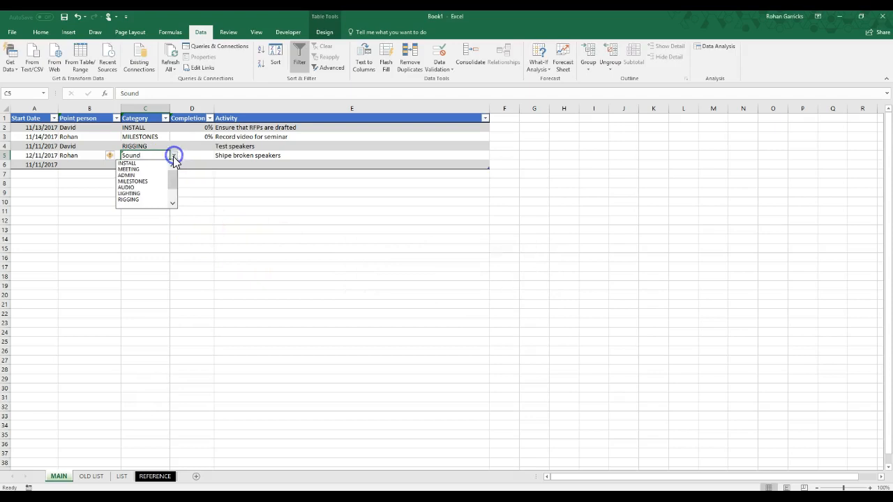
pyautogui.click(146, 190)
pyautogui.click(143, 191)
pyautogui.click(163, 244)
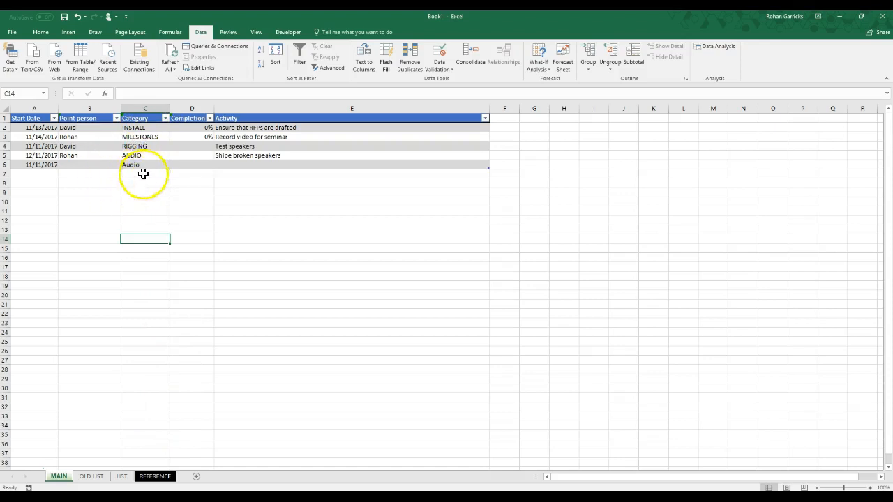
pyautogui.hotkey('ctrl', 'z')
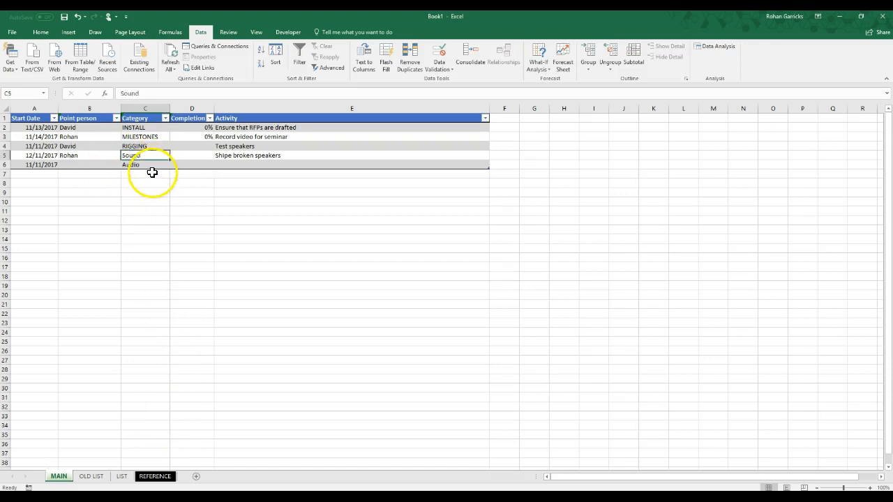
pyautogui.click(154, 201)
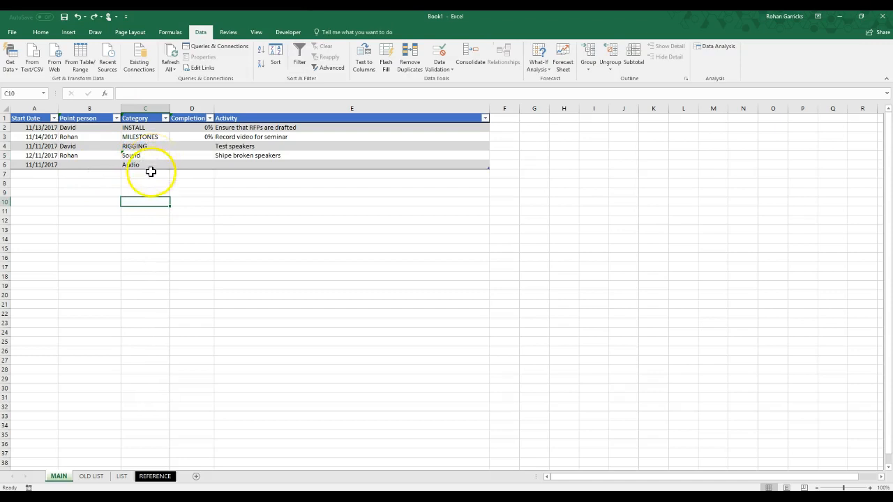
# Enter the activity "Buy new speakers" in cell E6 of the MAIN table
pyautogui.click(231, 166)
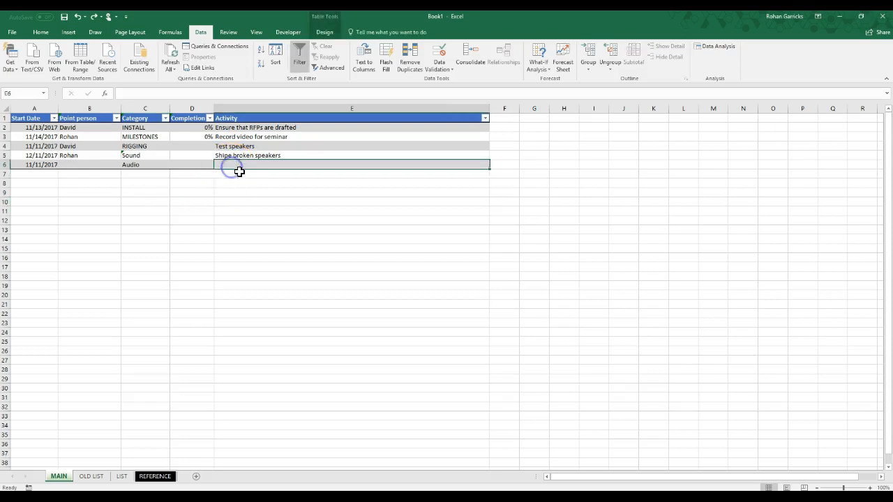
pyautogui.write('Buy new speake')
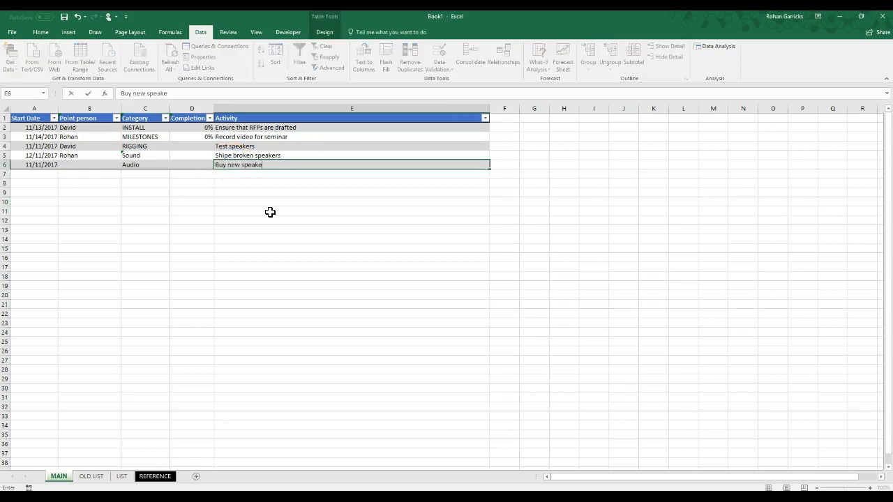
pyautogui.write('rs')
pyautogui.click(265, 203)
# Correct the spelling of the activity in cell E5 to "Ship broken speakers"
pyautogui.click(231, 155)
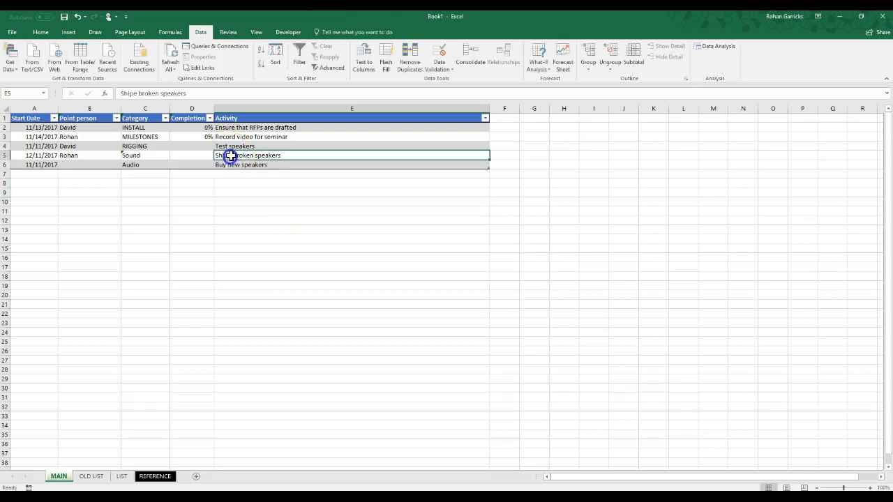
pyautogui.press('Delete')
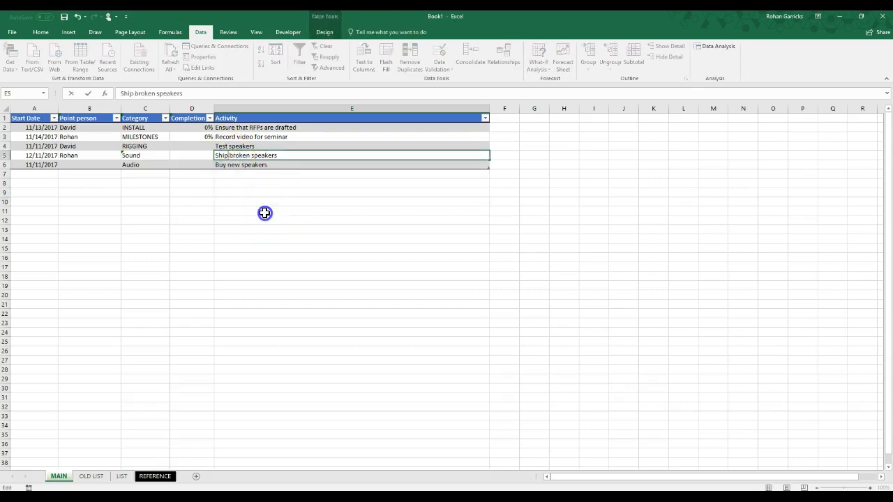
pyautogui.click(265, 212)
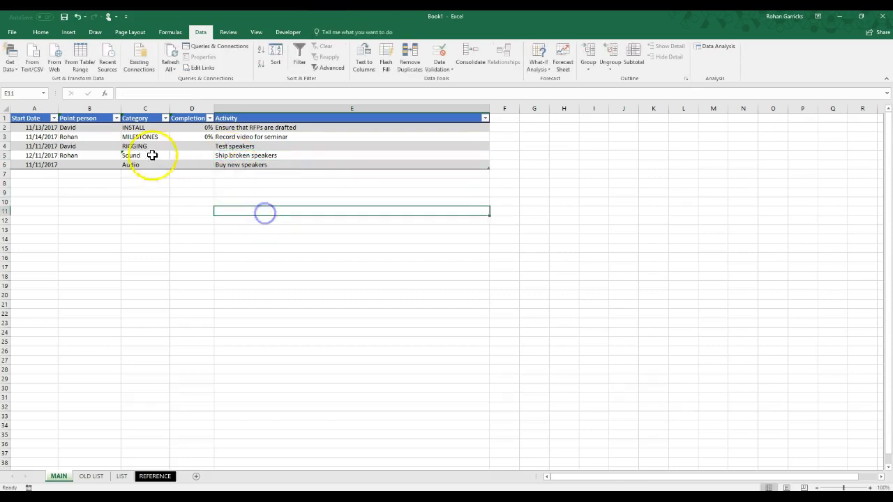
# Filter the Category column of the MAIN table to show only Audio entries
pyautogui.click(166, 119)
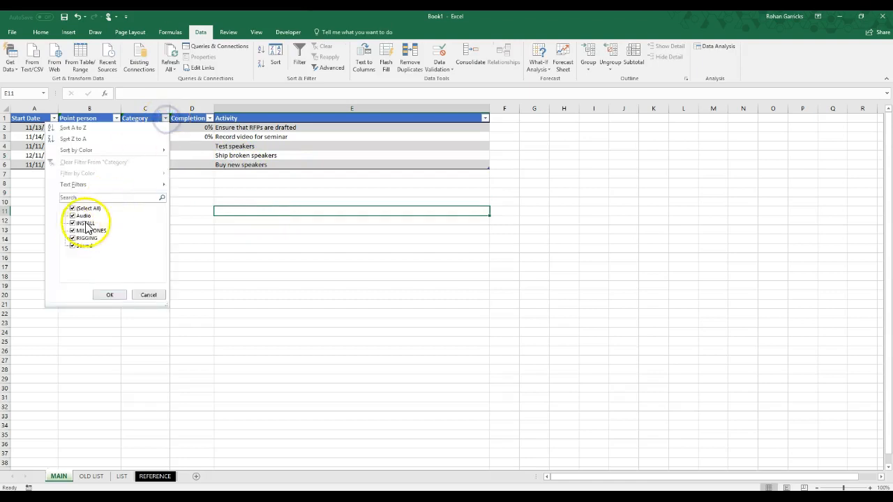
pyautogui.click(73, 209)
pyautogui.click(74, 216)
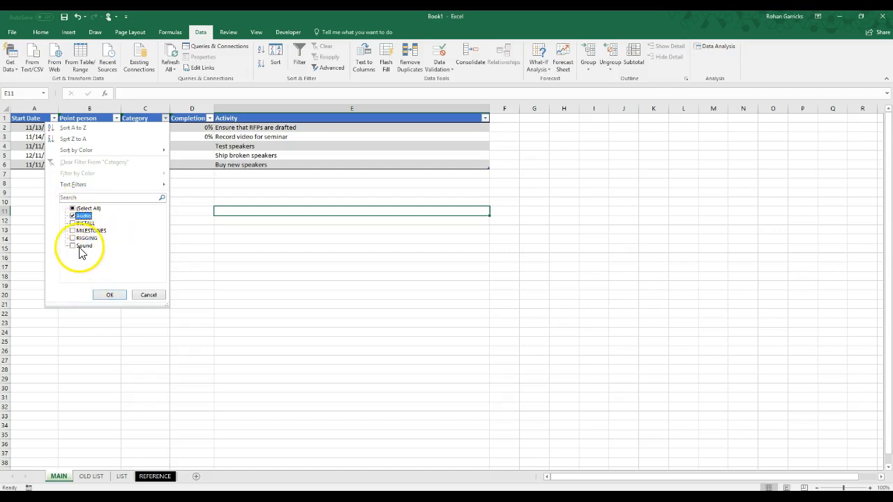
pyautogui.click(110, 295)
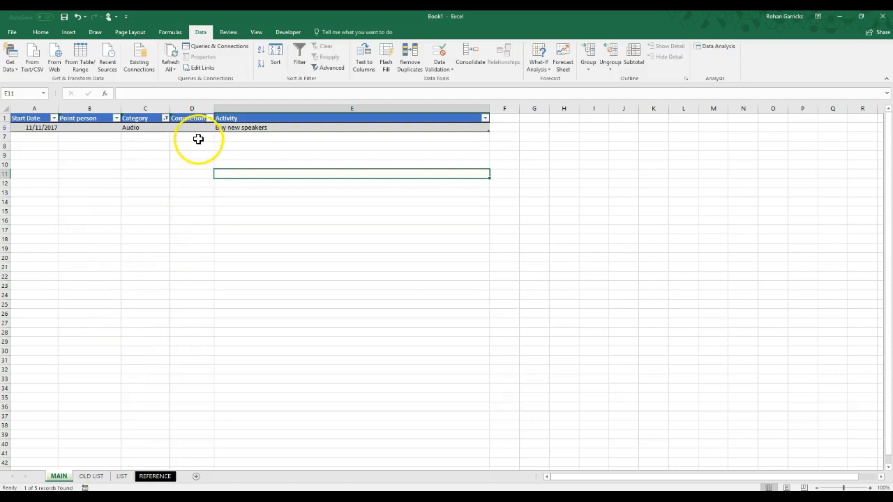
# Reselect all values in the Category filter to show every row of the table again
pyautogui.click(166, 120)
pyautogui.click(73, 208)
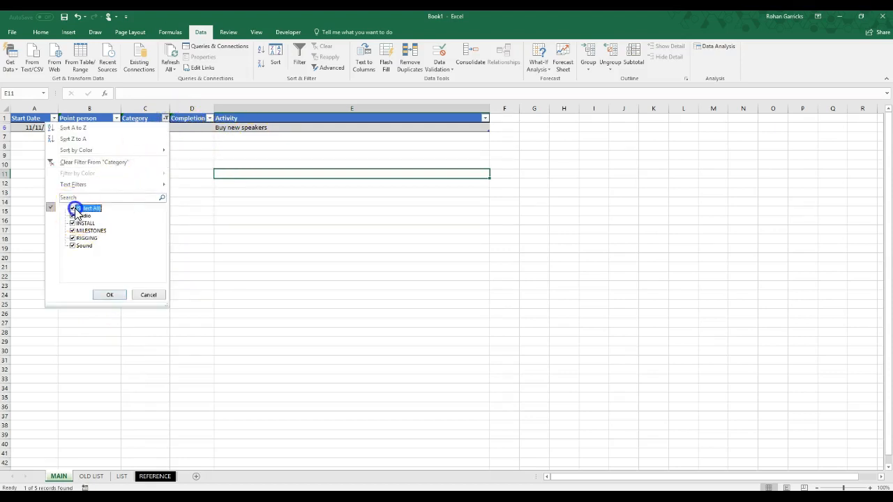
pyautogui.click(110, 294)
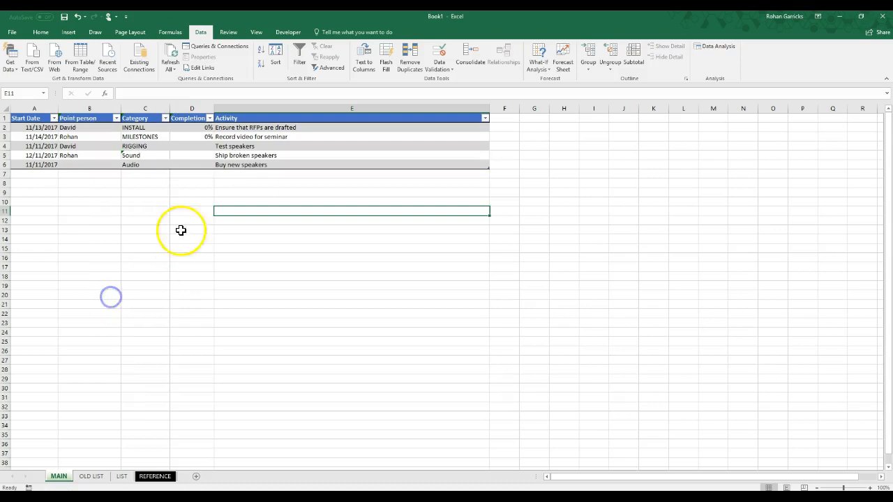
# Replace the category in cell C5 with AUDIO from the dropdown list
pyautogui.click(149, 156)
pyautogui.click(174, 156)
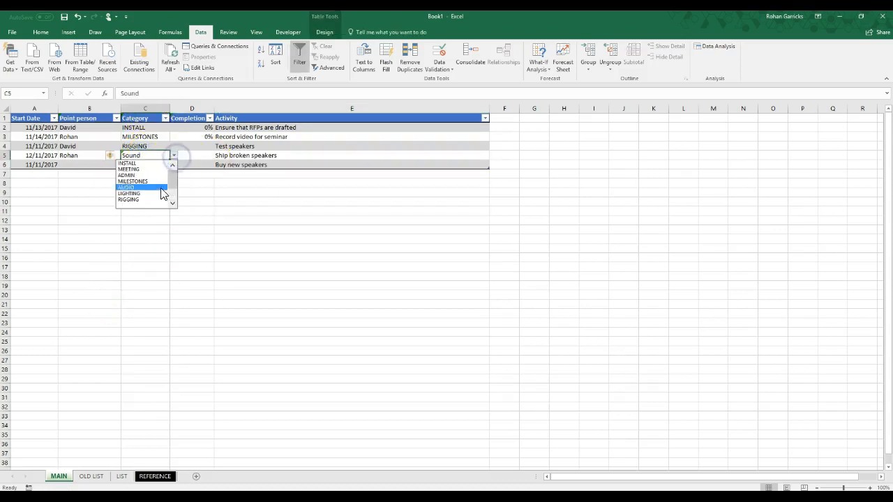
pyautogui.click(158, 188)
pyautogui.click(160, 219)
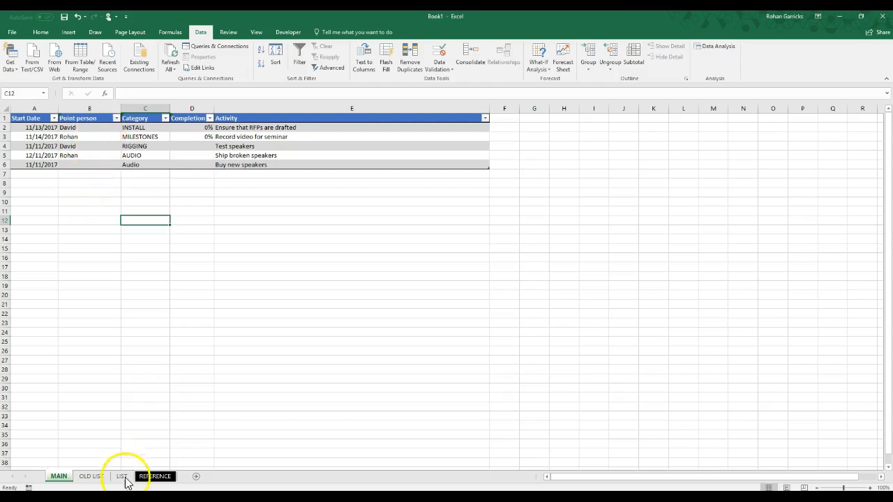
# Fill the REFERENCE sheet's Point person column with the four team members' first names in B2:B5 and ALL in B6
pyautogui.click(155, 477)
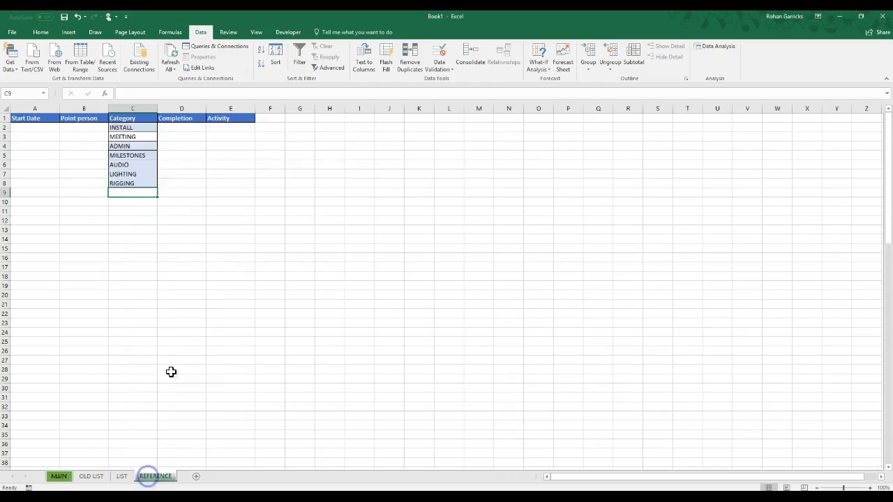
pyautogui.click(92, 128)
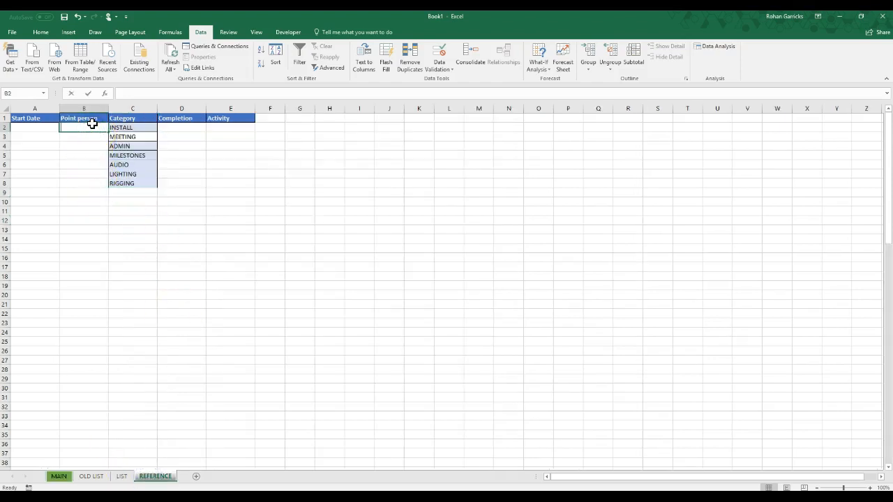
pyautogui.write('DAVID')
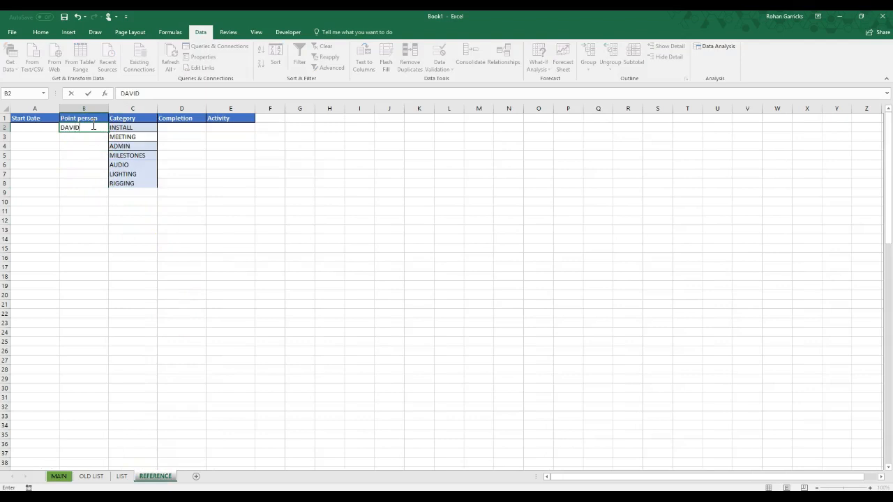
pyautogui.press('Return')
pyautogui.write('ROHAN')
pyautogui.press('Return')
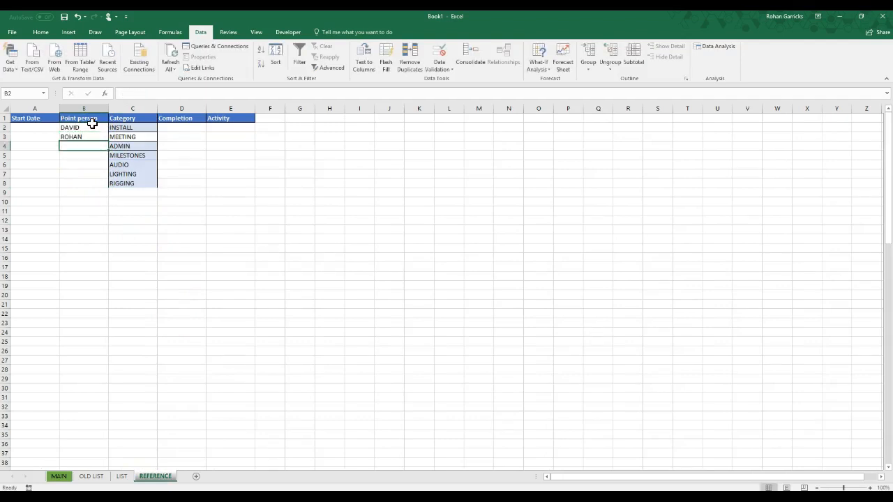
pyautogui.write('MIKE')
pyautogui.press('Return')
pyautogui.write('CHRIS')
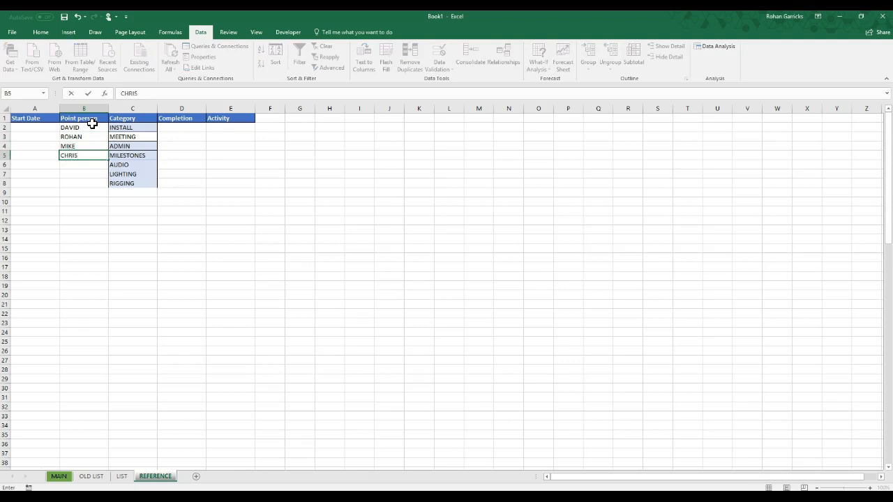
pyautogui.press('Return')
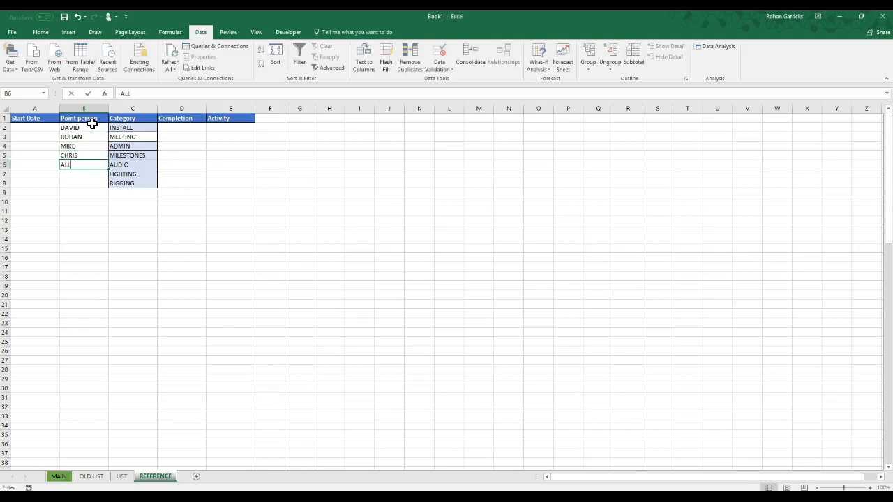
pyautogui.write('ALL')
pyautogui.click(90, 220)
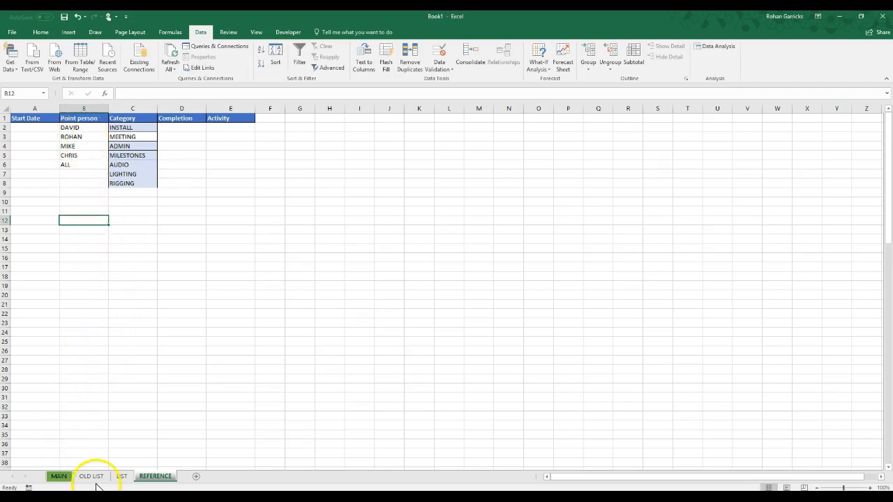
# Apply list data validation to the MAIN sheet's Point person cells B2:B6 with source =REFERENCE!$B$2:$B$18, and check the dropdown in B6
pyautogui.click(59, 476)
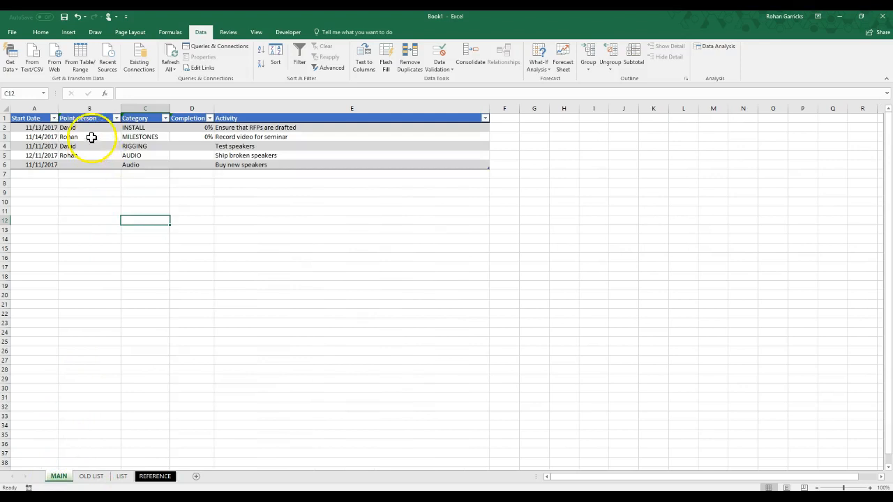
pyautogui.moveTo(91, 128); pyautogui.dragTo(85, 166)
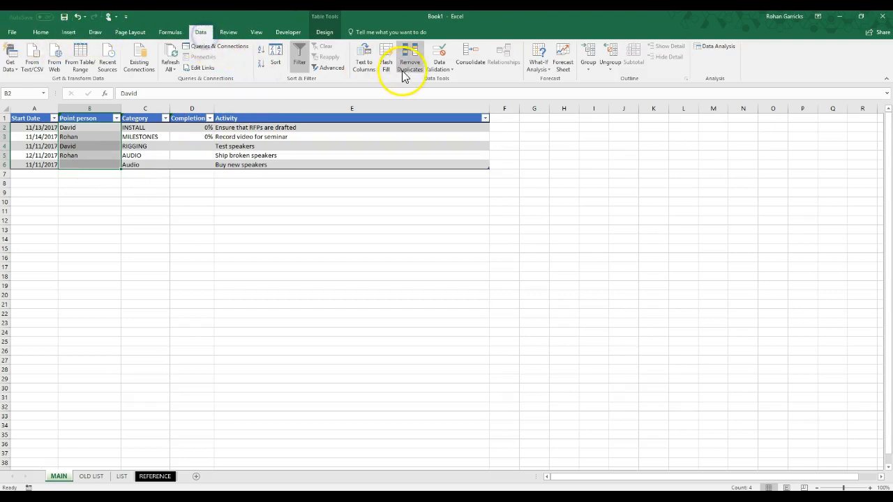
pyautogui.click(438, 70)
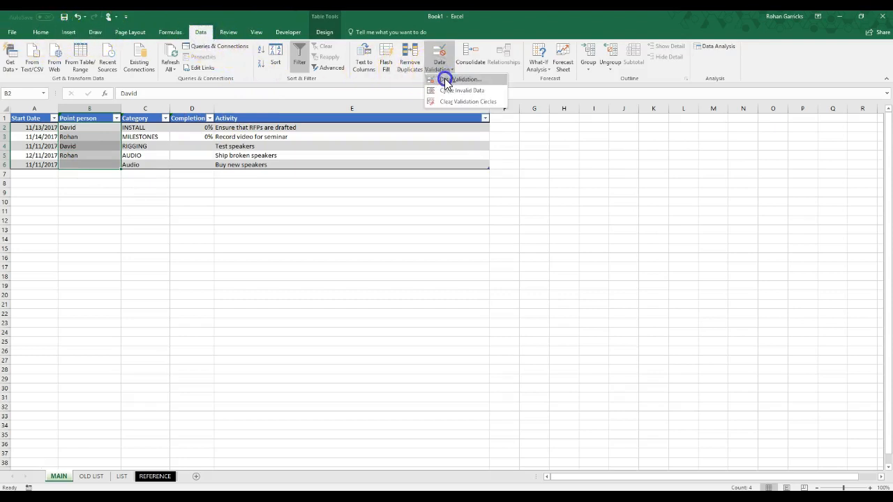
pyautogui.click(445, 81)
pyautogui.click(240, 257)
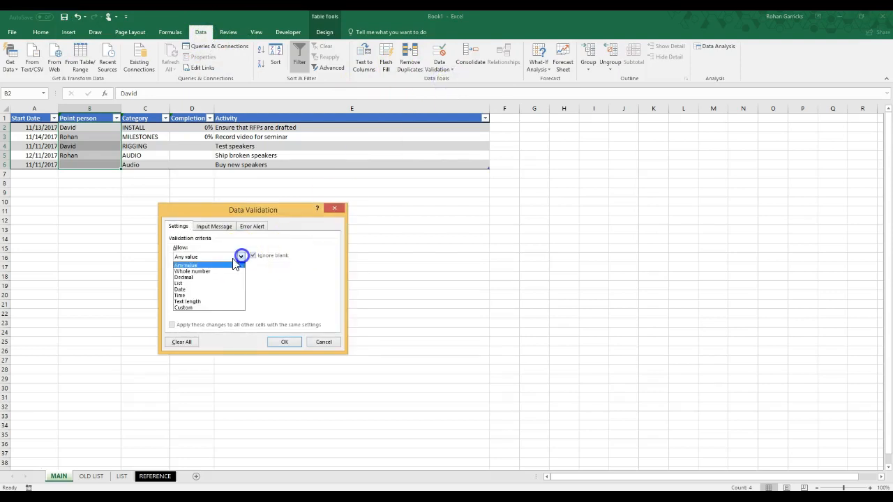
pyautogui.click(188, 284)
pyautogui.click(197, 293)
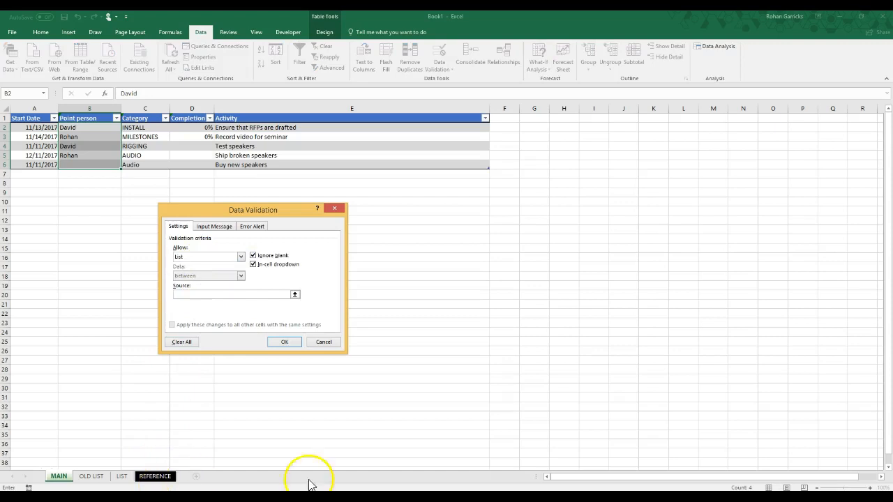
pyautogui.click(160, 480)
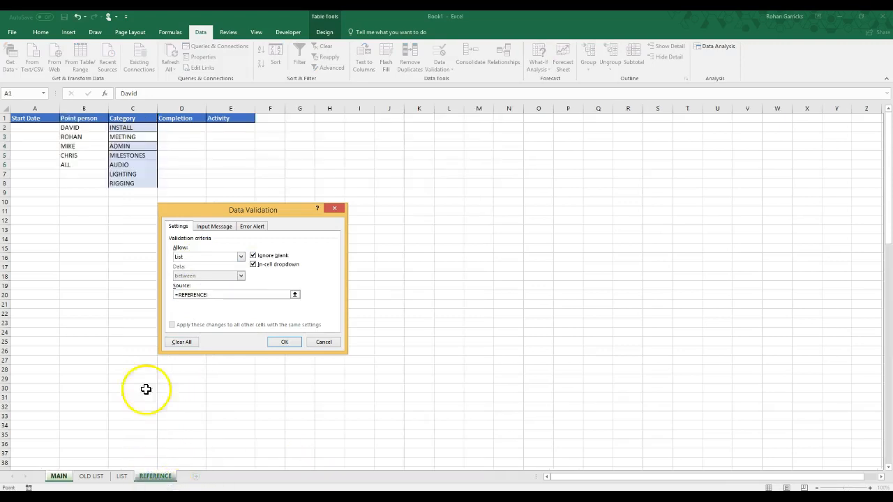
pyautogui.moveTo(86, 126); pyautogui.dragTo(80, 274)
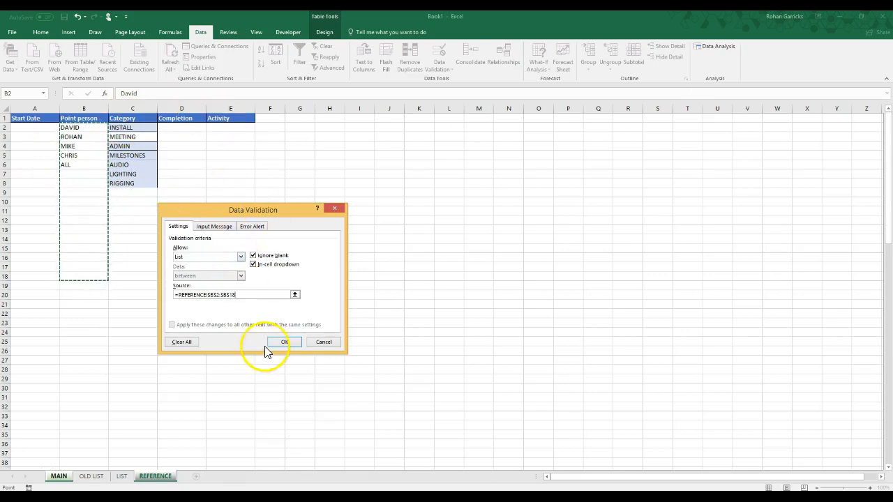
pyautogui.click(284, 342)
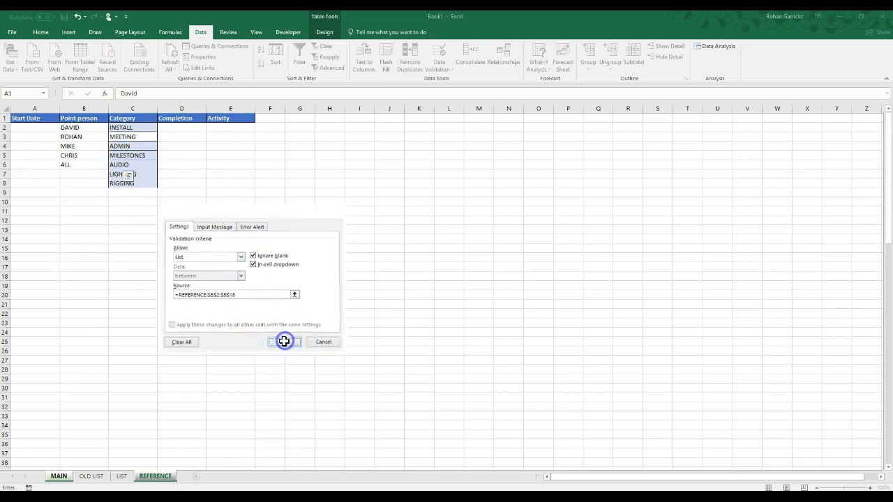
pyautogui.click(88, 164)
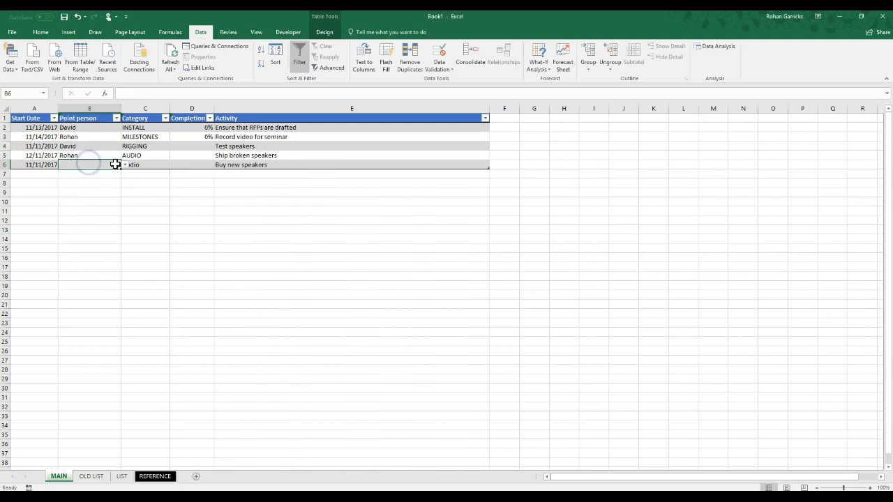
pyautogui.click(124, 165)
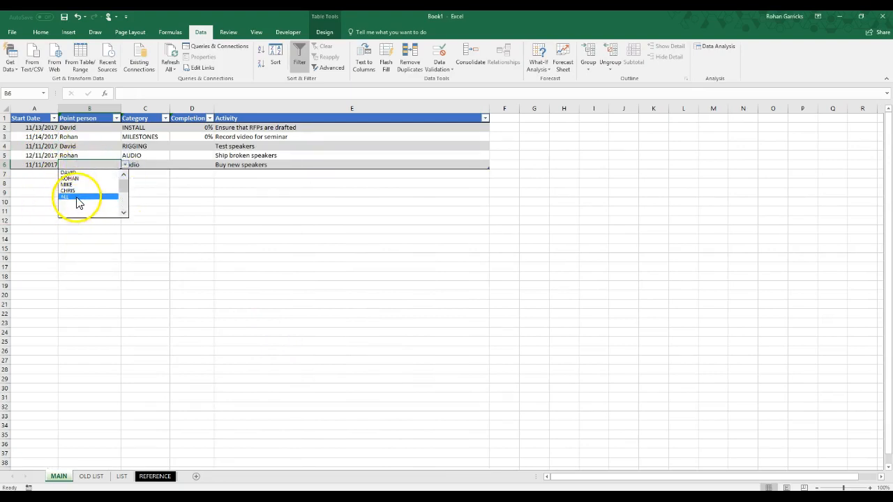
# Extend the REFERENCE sheet's Point person list with two more first names in B7:B8 and TD in B9
pyautogui.click(152, 476)
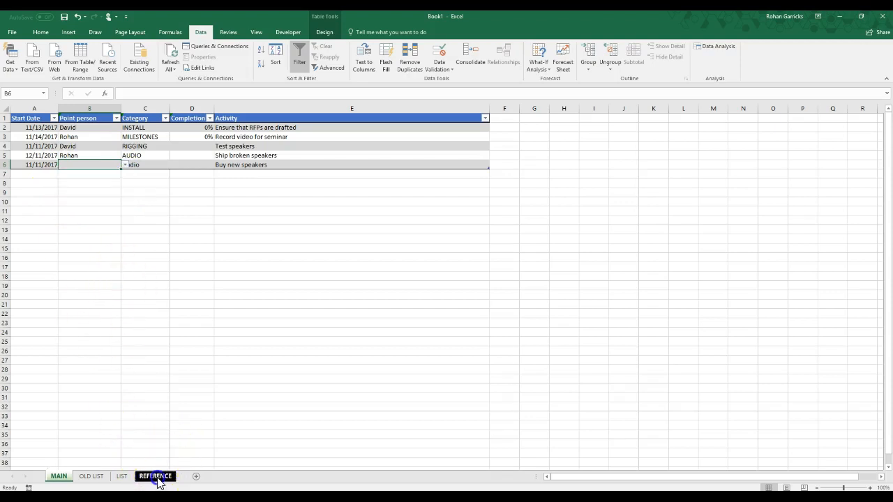
pyautogui.click(156, 479)
pyautogui.click(88, 174)
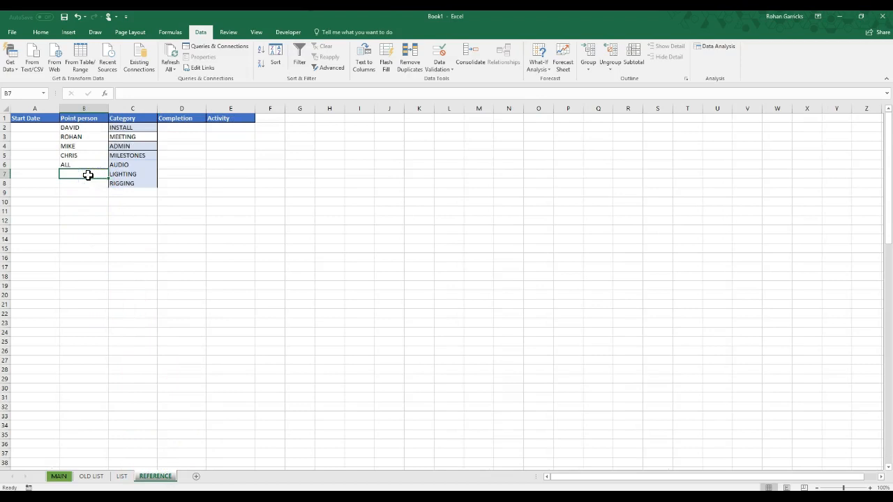
pyautogui.write('PETER')
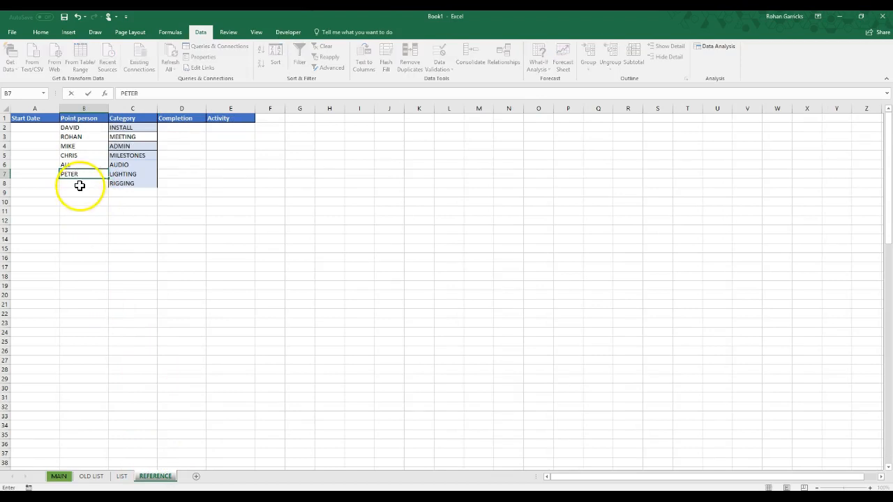
pyautogui.click(80, 184)
pyautogui.write('TOM')
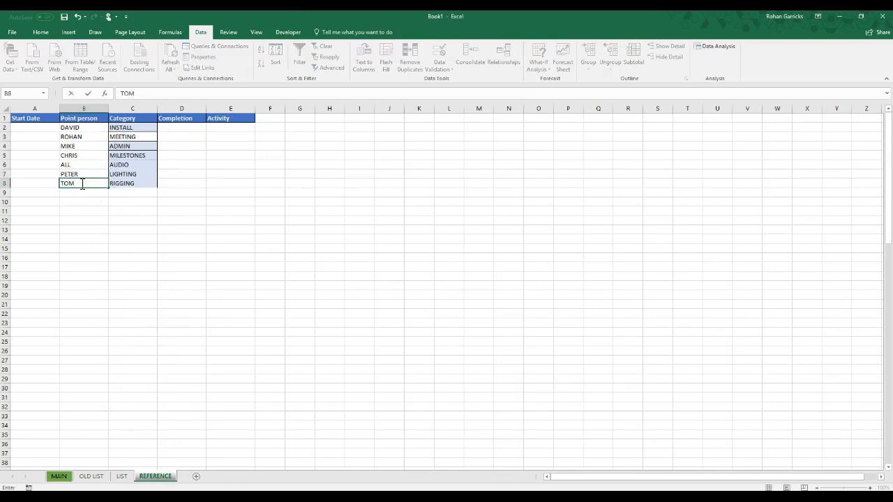
pyautogui.click(78, 193)
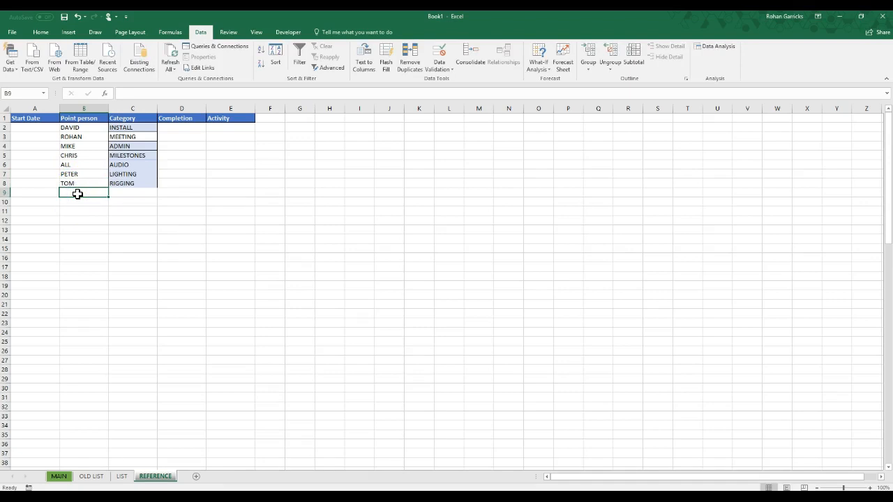
pyautogui.write('TOM')
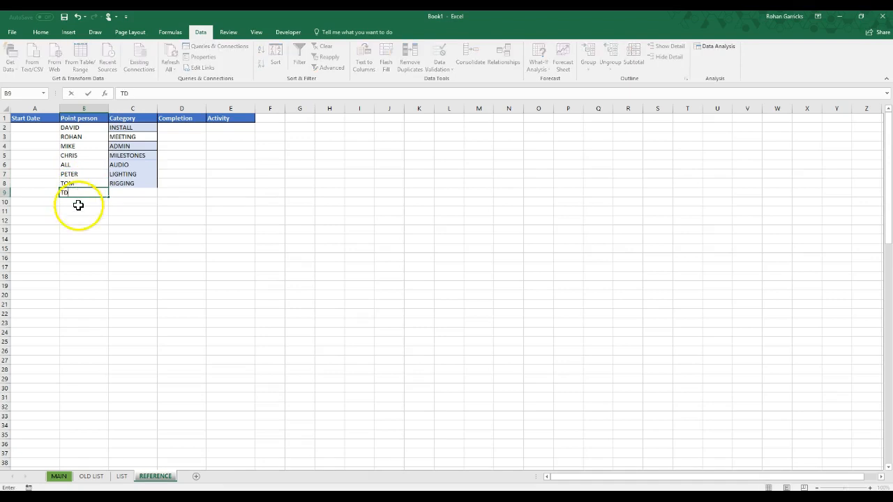
pyautogui.click(85, 202)
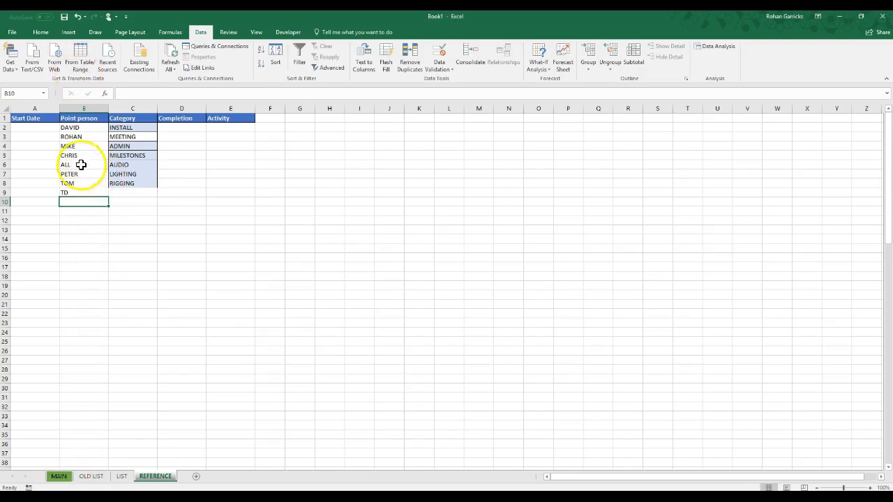
# Check the Point person dropdown in cell B6 of the MAIN sheet for the entries added to the REFERENCE list
pyautogui.click(58, 477)
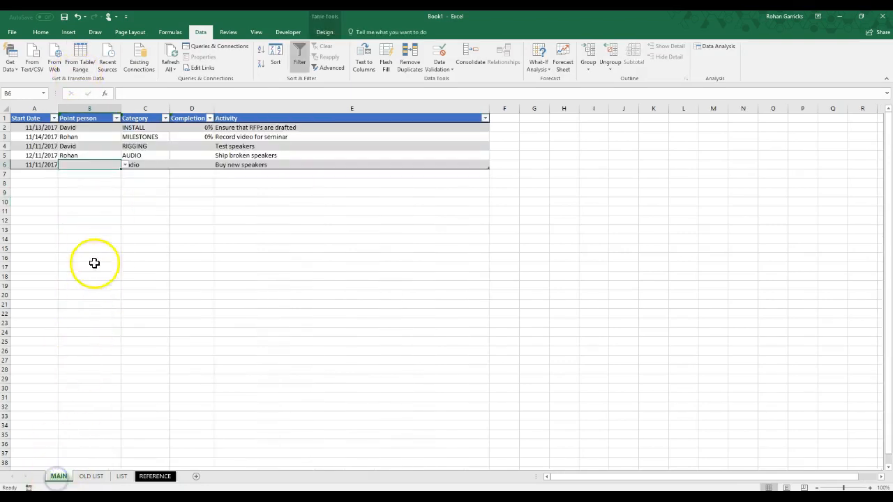
pyautogui.click(124, 165)
pyautogui.moveTo(122, 199); pyautogui.dragTo(133, 178)
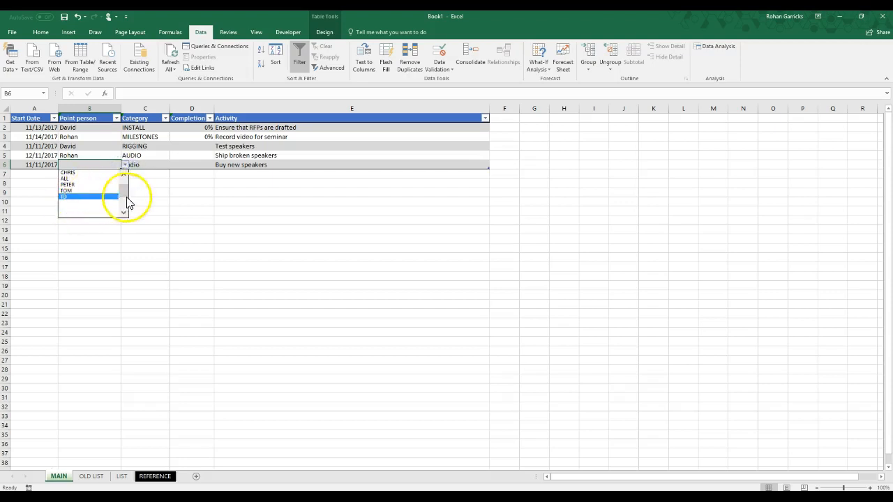
pyautogui.click(207, 206)
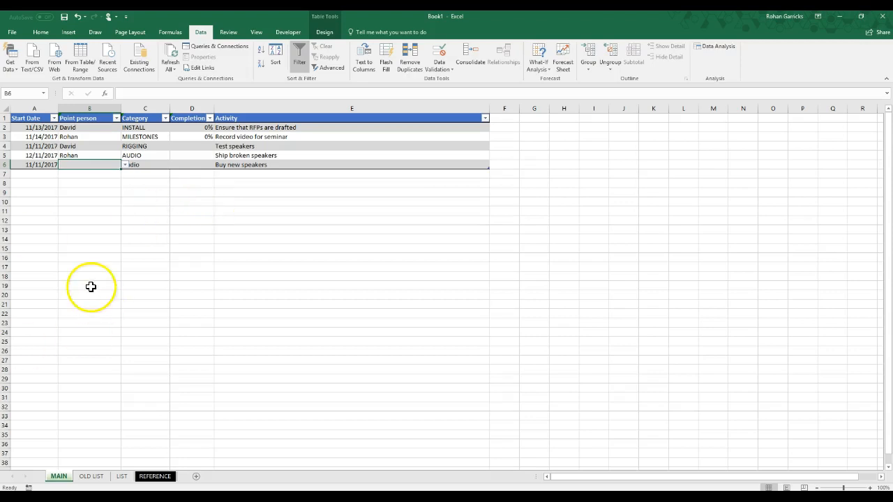
# Filter the Category column of the OLD LIST table to show only INSTALL entries
pyautogui.click(96, 478)
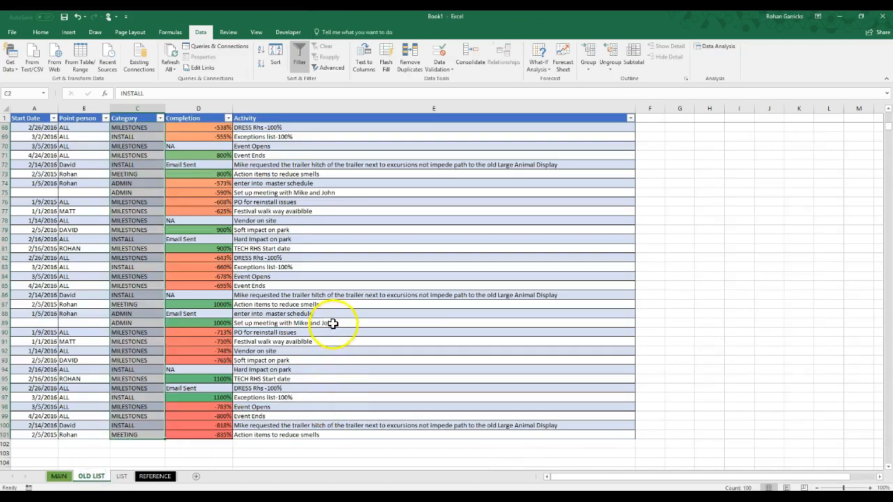
pyautogui.scroll(8, 300, 348)
pyautogui.scroll(14, 267, 355)
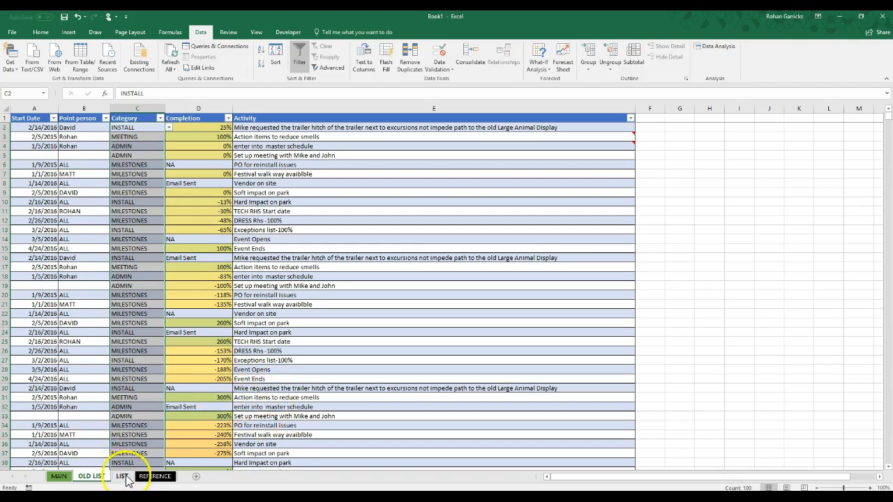
pyautogui.click(122, 477)
pyautogui.click(105, 477)
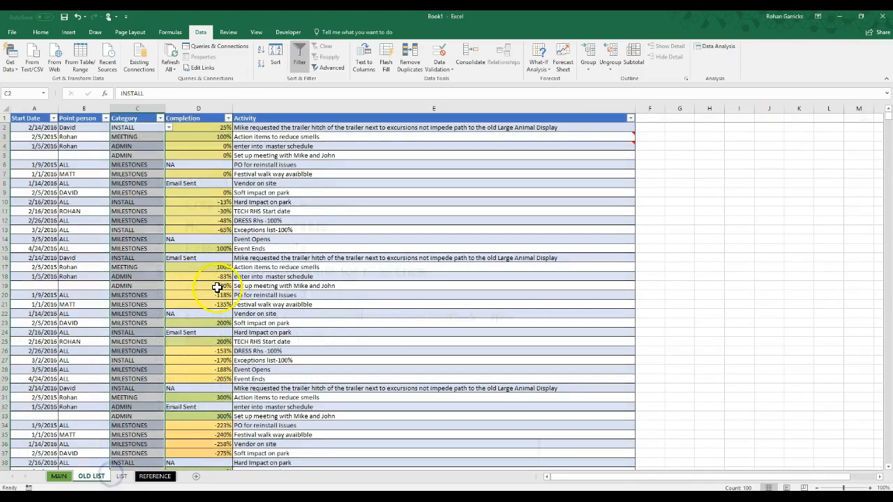
pyautogui.click(160, 120)
pyautogui.click(67, 208)
pyautogui.click(68, 224)
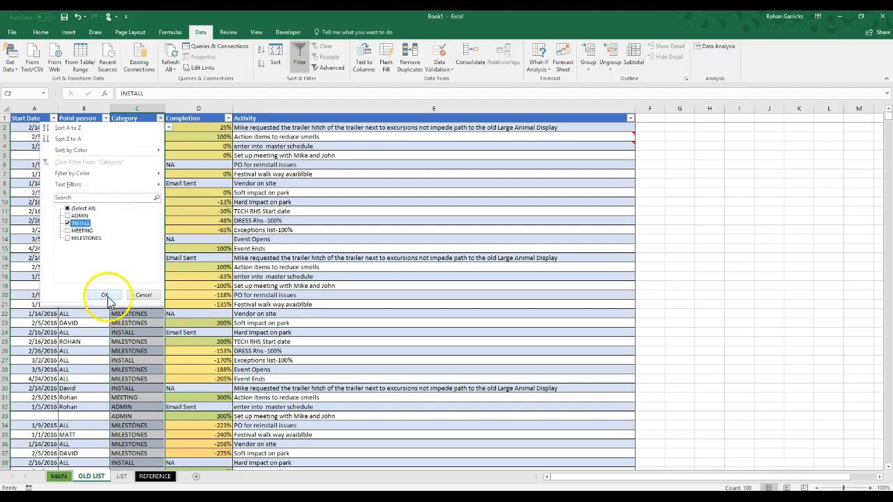
pyautogui.click(105, 295)
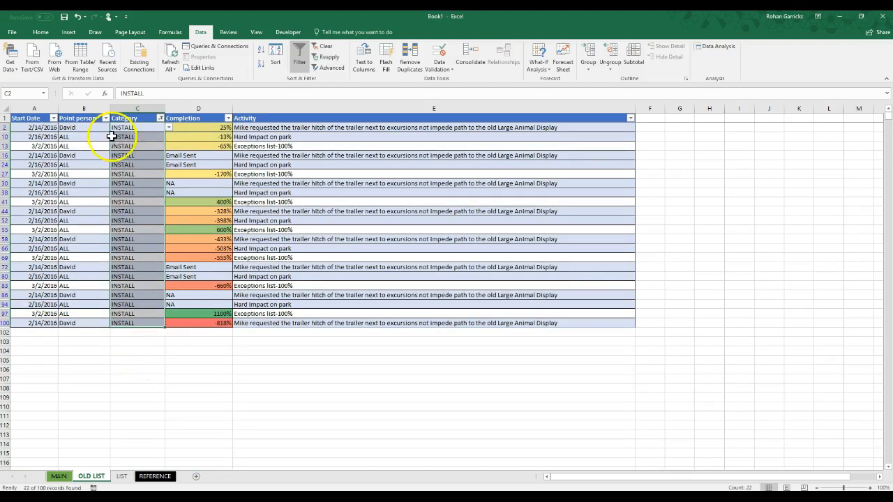
# Filter the OLD LIST table's Point person column to the individual team member's entries, leaving out ALL
pyautogui.click(105, 118)
pyautogui.click(27, 209)
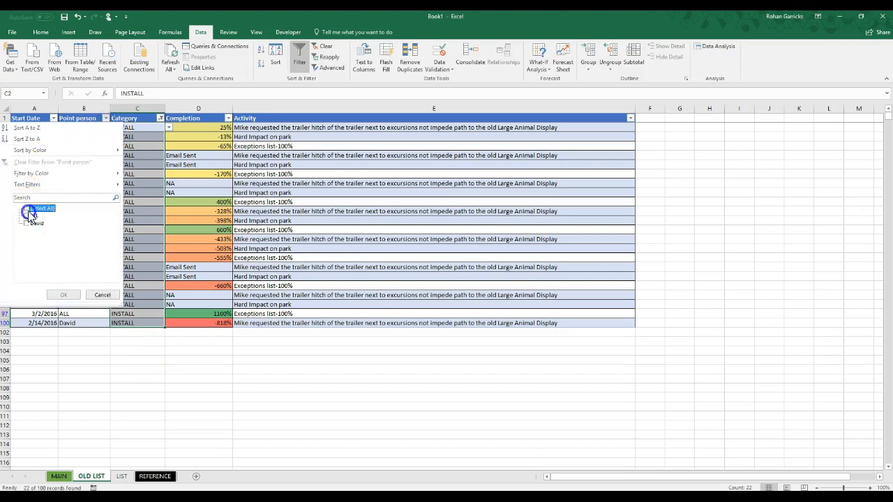
pyautogui.click(27, 223)
pyautogui.click(64, 294)
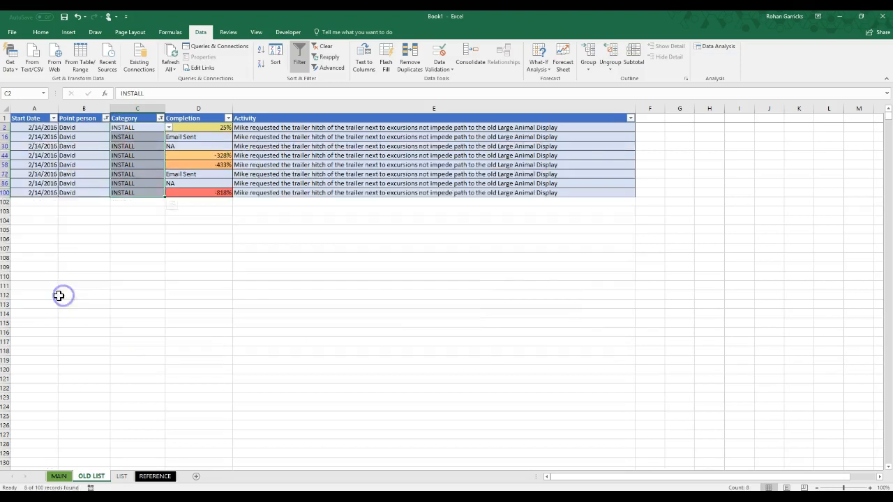